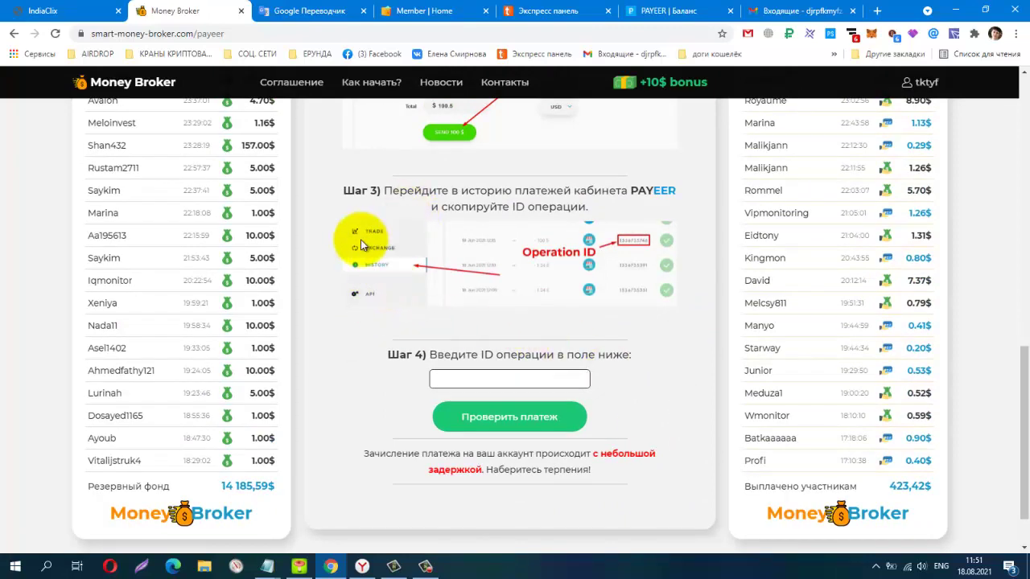
# Copy the project's Payeer wallet number from the Money Broker deposit page
pyautogui.scroll(6, 360, 240)
pyautogui.scroll(2, 361, 240)
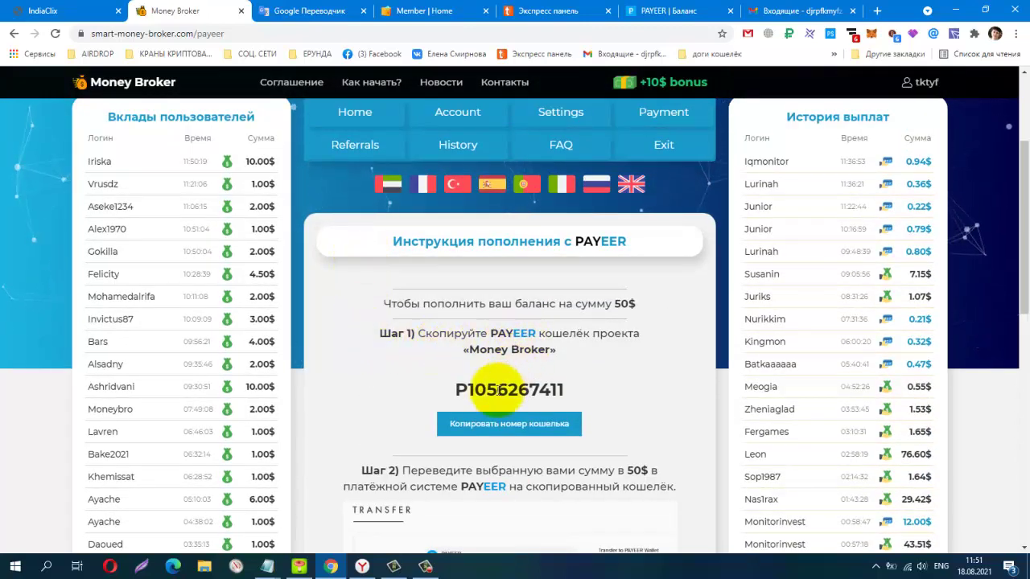
pyautogui.moveTo(456, 389); pyautogui.dragTo(586, 387)
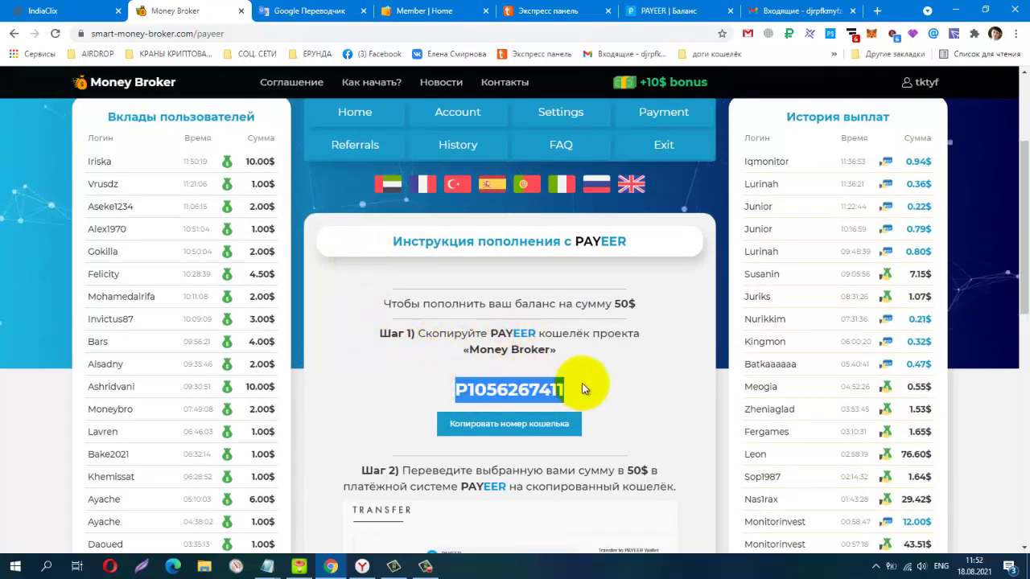
pyautogui.rightClick(580, 394)
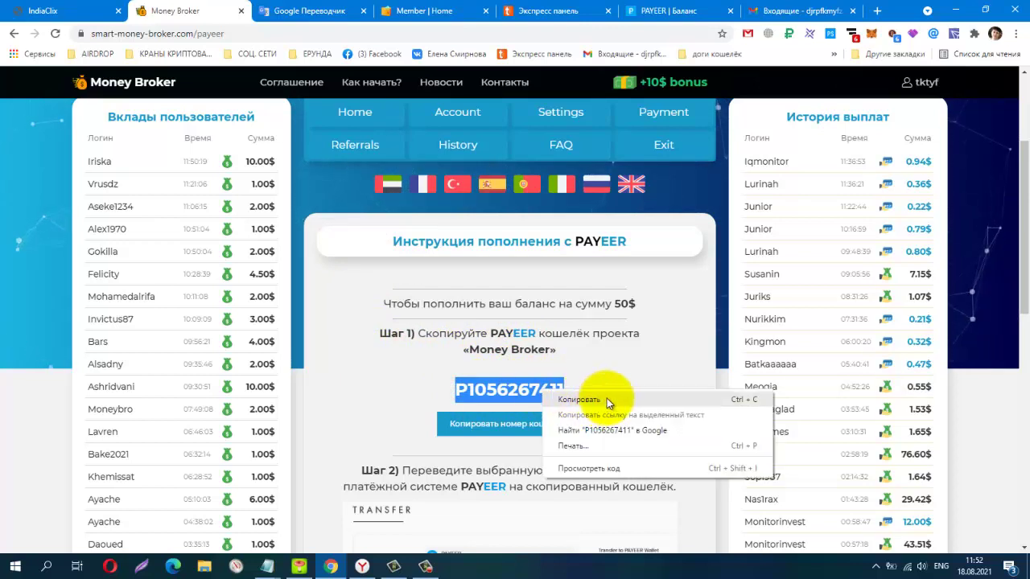
pyautogui.click(607, 399)
pyautogui.rightClick(586, 390)
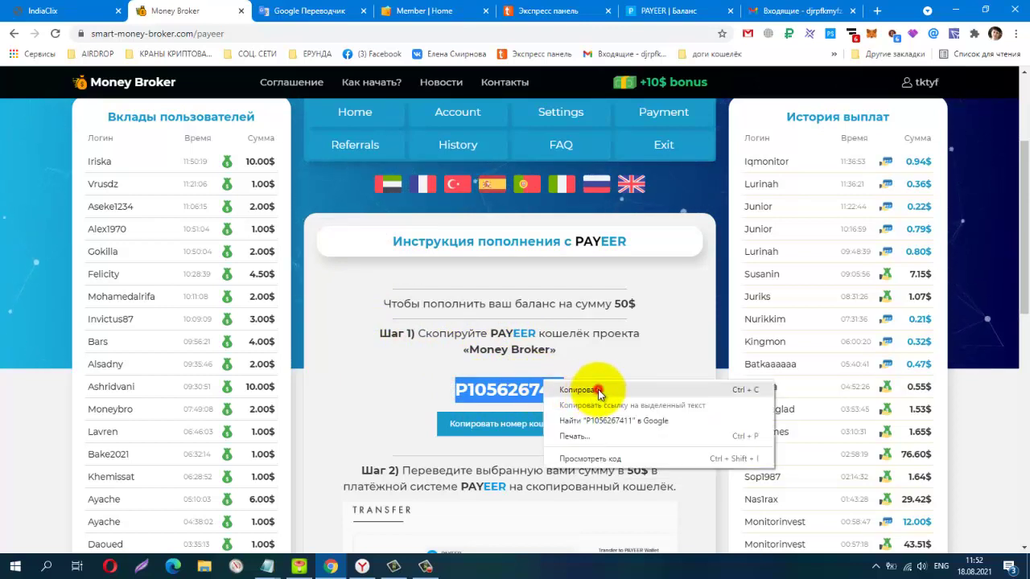
pyautogui.click(598, 390)
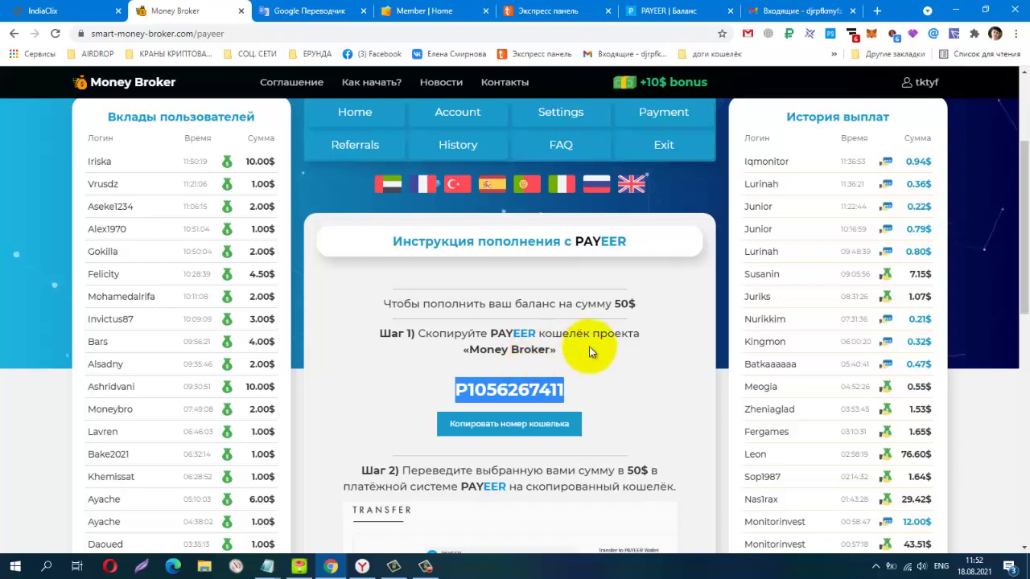
# Read through deposit Steps 2–4 down to the operation ID field
pyautogui.scroll(-3, 611, 344)
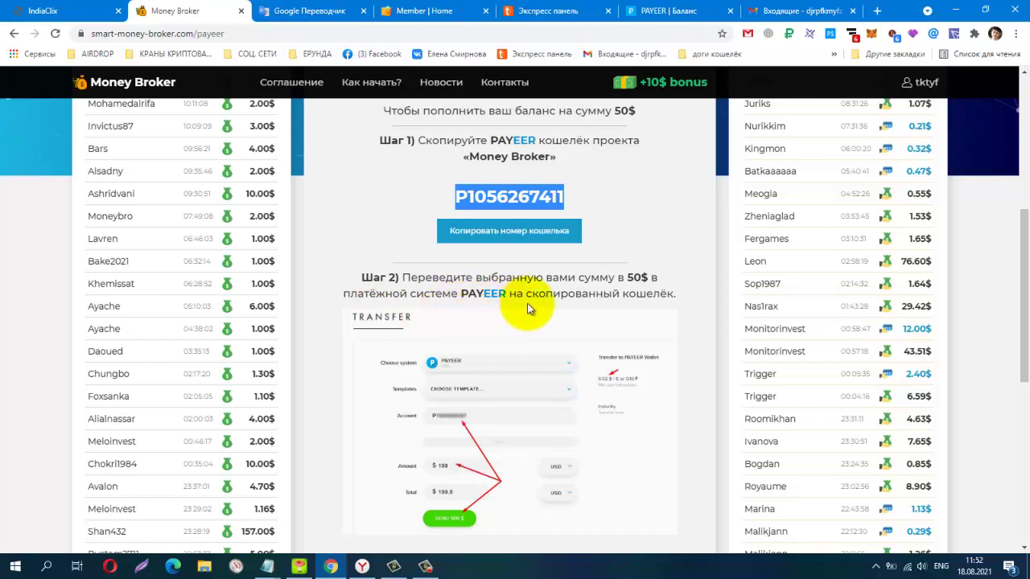
pyautogui.scroll(-3, 527, 303)
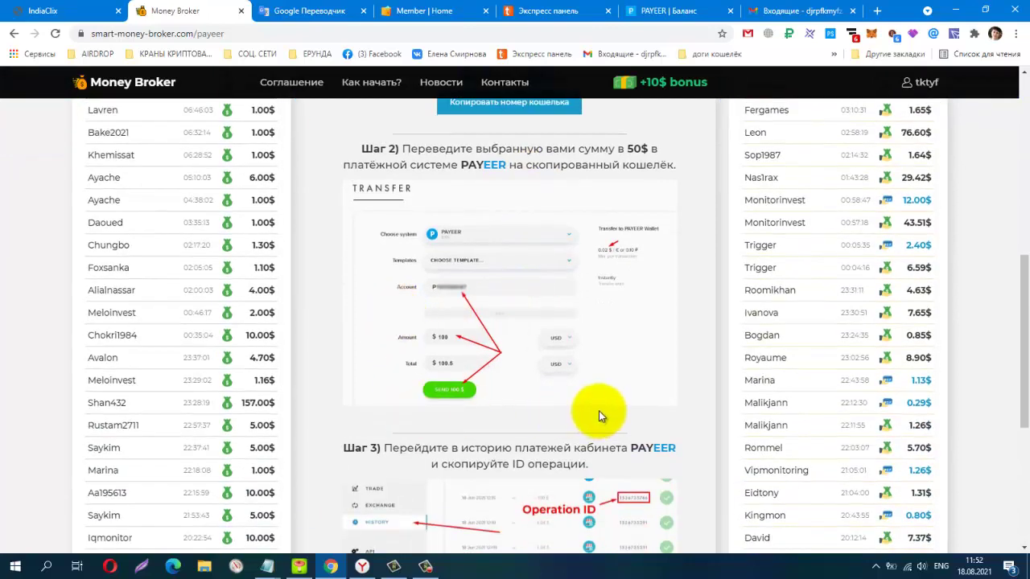
pyautogui.scroll(-3, 583, 346)
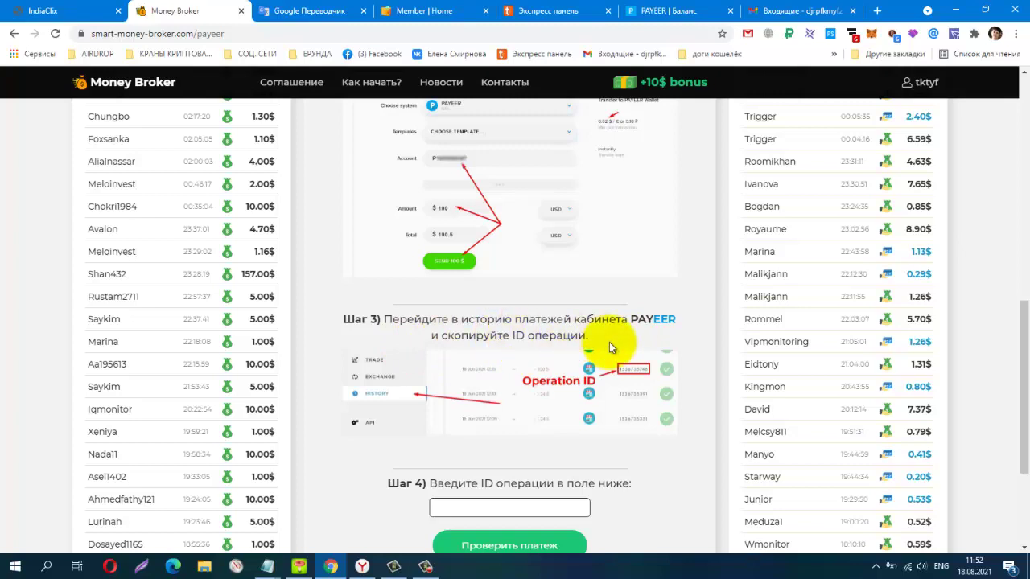
pyautogui.scroll(-2, 653, 404)
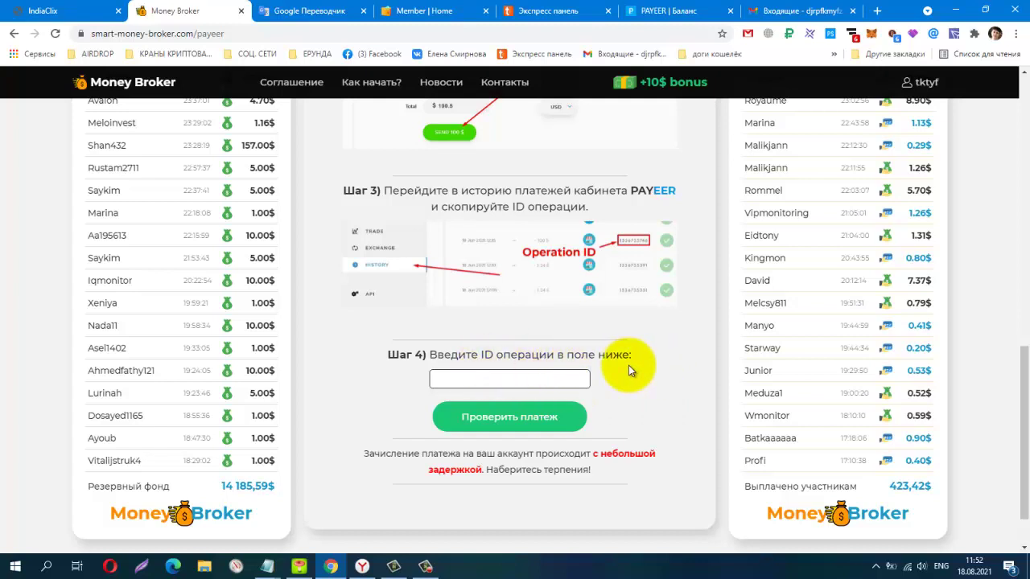
# Open Payeer's money transfer form and recheck the Money Broker instructions
pyautogui.click(665, 16)
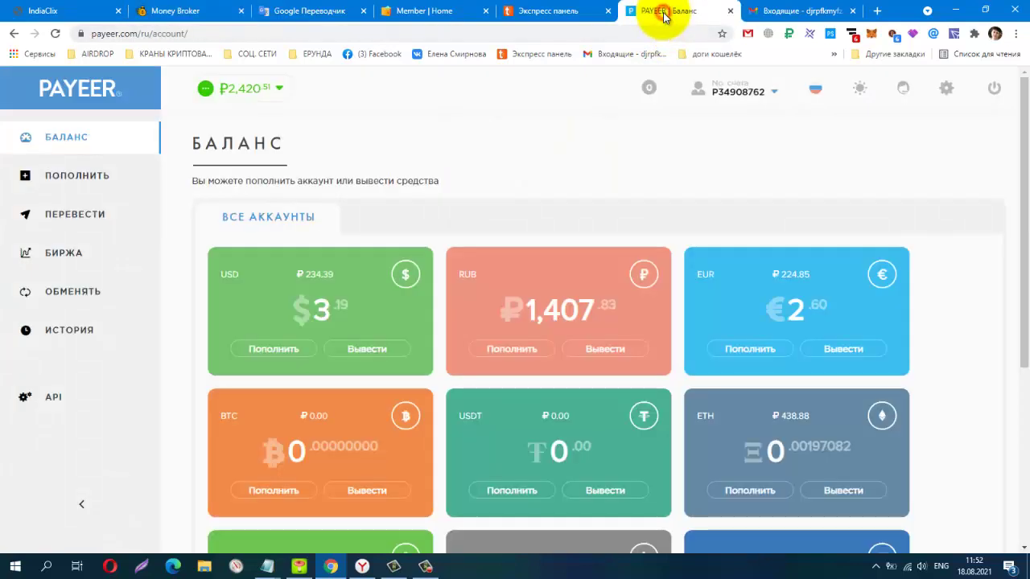
pyautogui.click(73, 217)
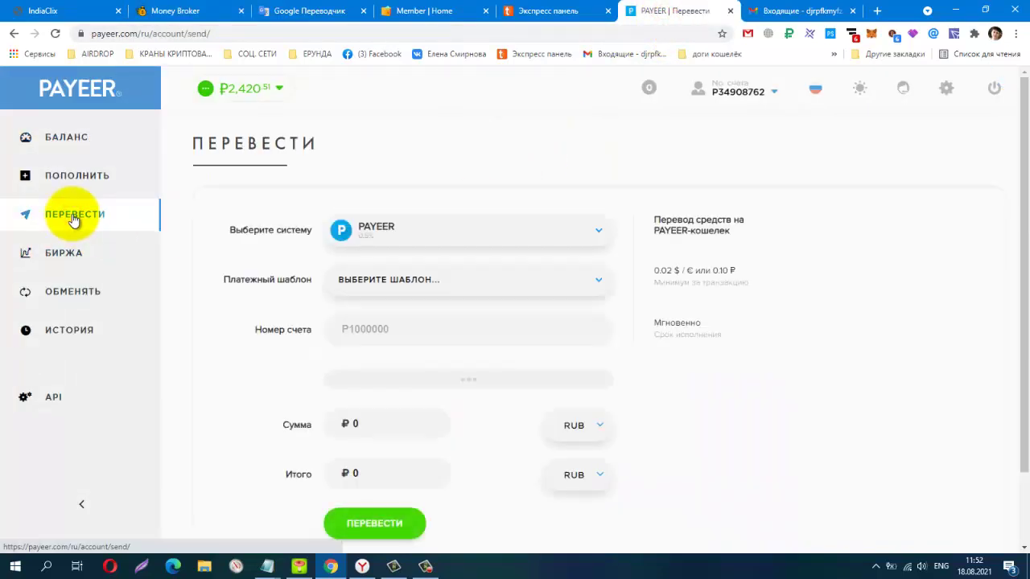
pyautogui.click(203, 20)
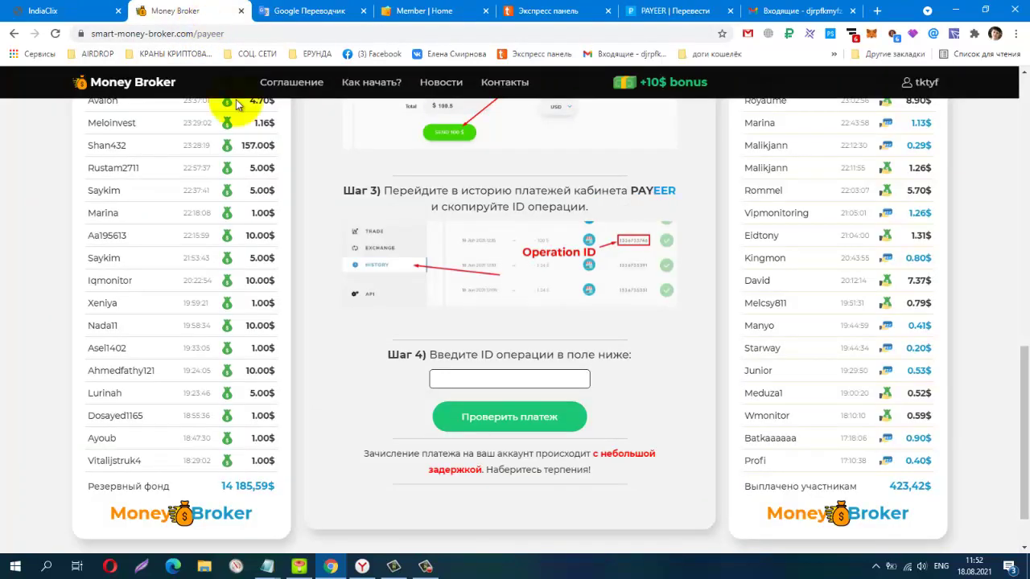
pyautogui.scroll(5, 373, 234)
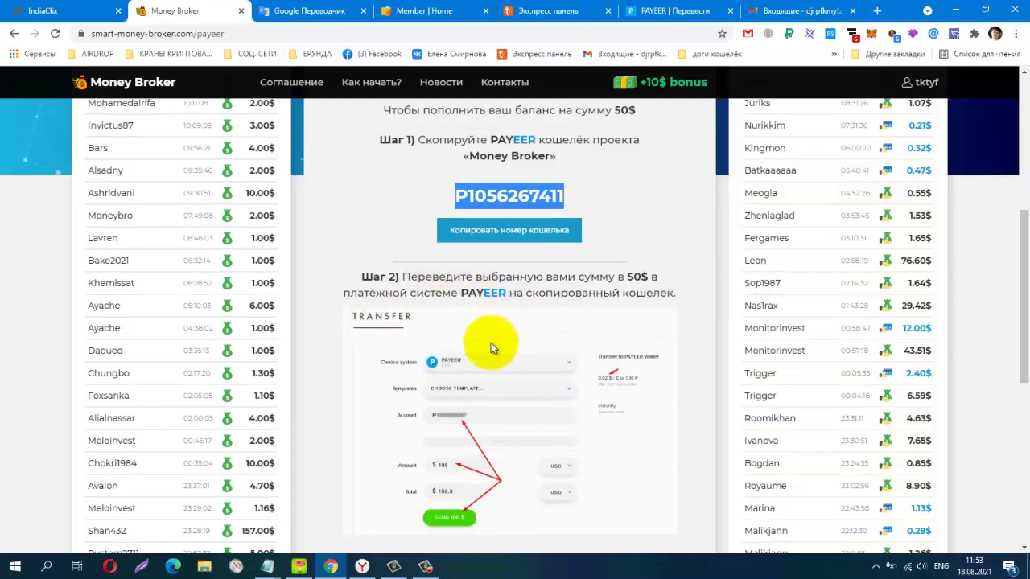
pyautogui.scroll(-1, 490, 342)
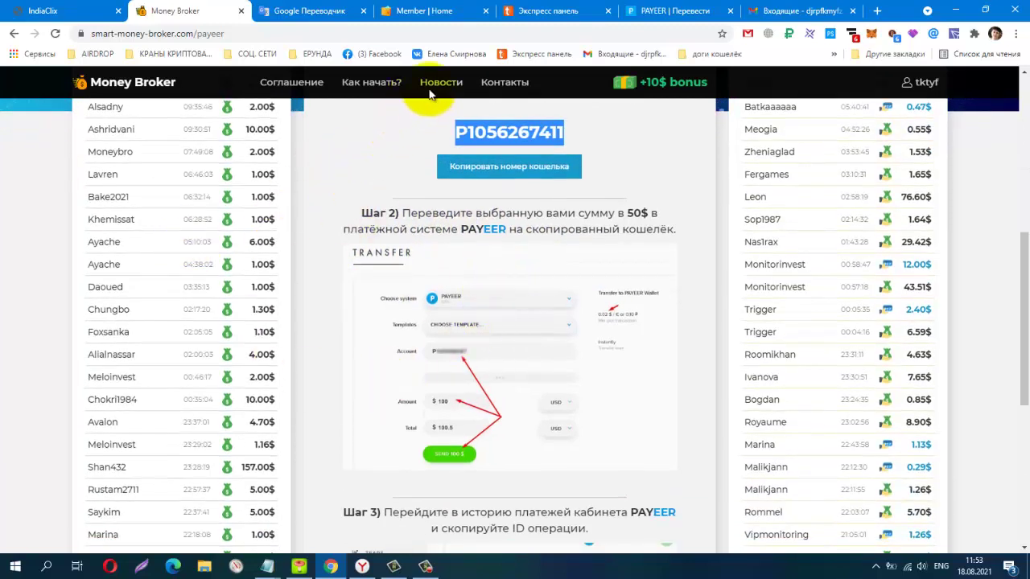
# Paste the copied wallet number into Payeer's Номер счета recipient field
pyautogui.click(645, 17)
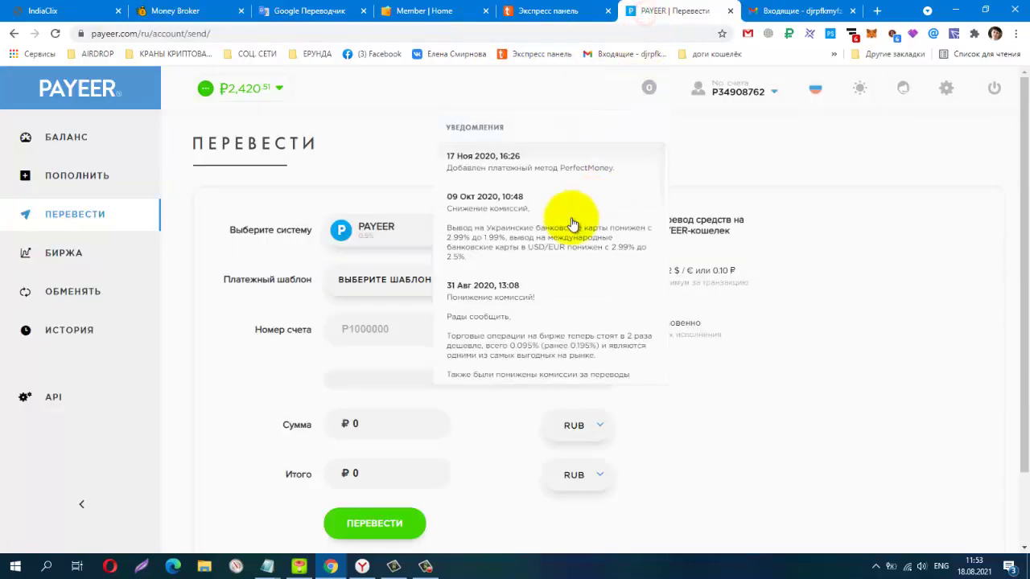
pyautogui.scroll(-1, 724, 410)
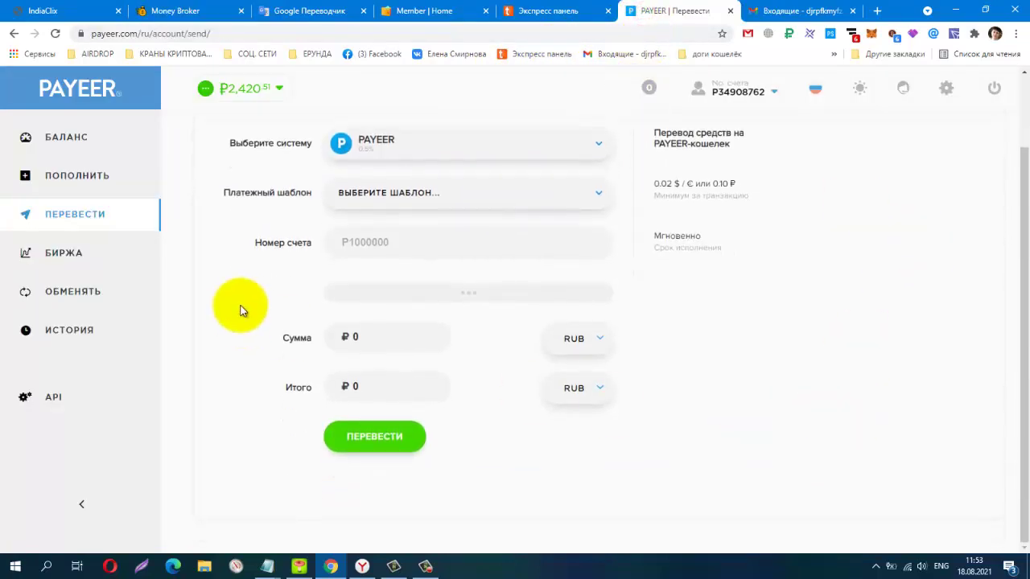
pyautogui.click(357, 240)
pyautogui.rightClick(360, 252)
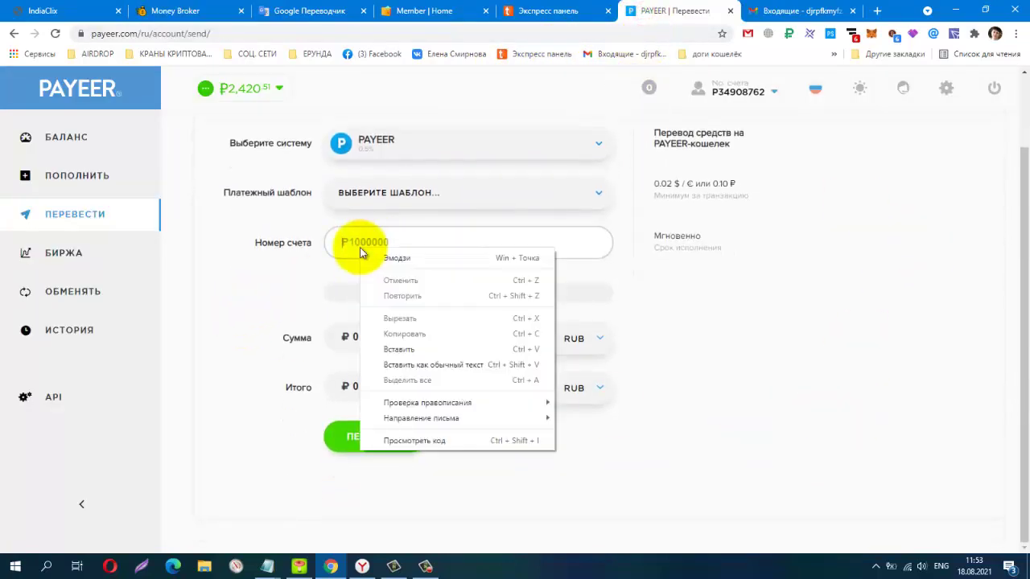
pyautogui.click(383, 348)
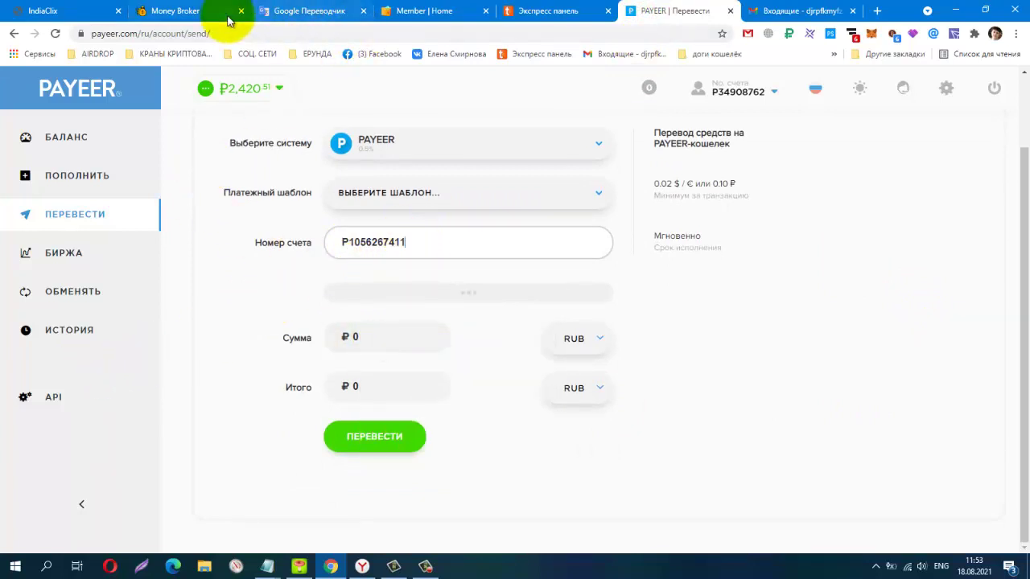
pyautogui.click(195, 9)
pyautogui.scroll(-2, 519, 266)
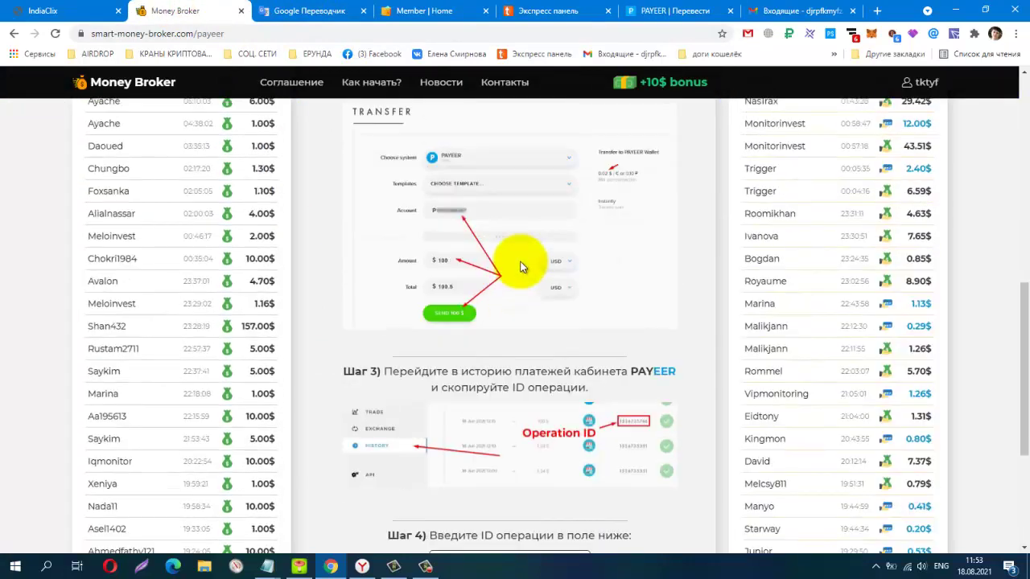
pyautogui.scroll(2, 520, 266)
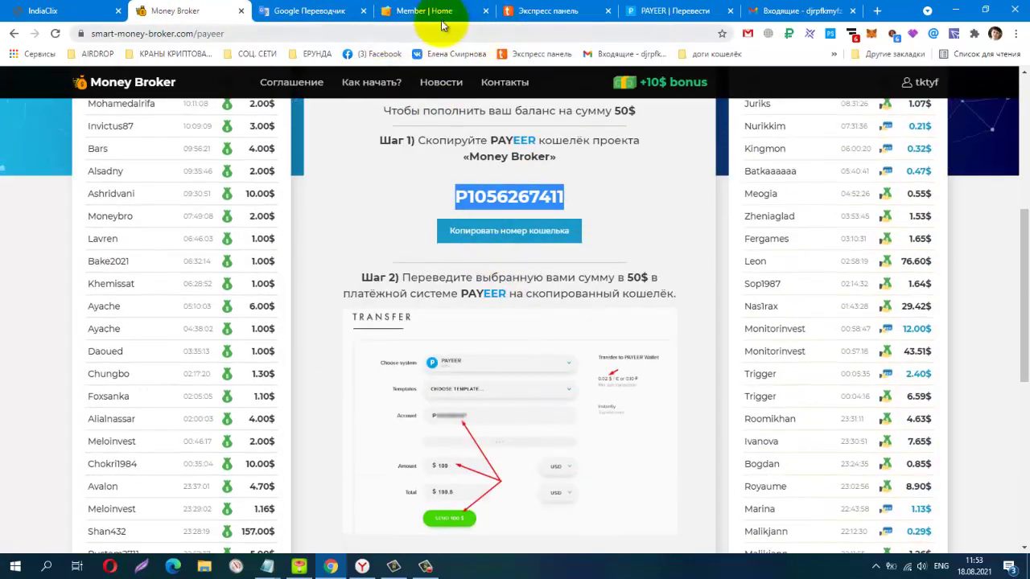
# Set the Итого total currency to USD and enter 1 as the total
pyautogui.click(644, 15)
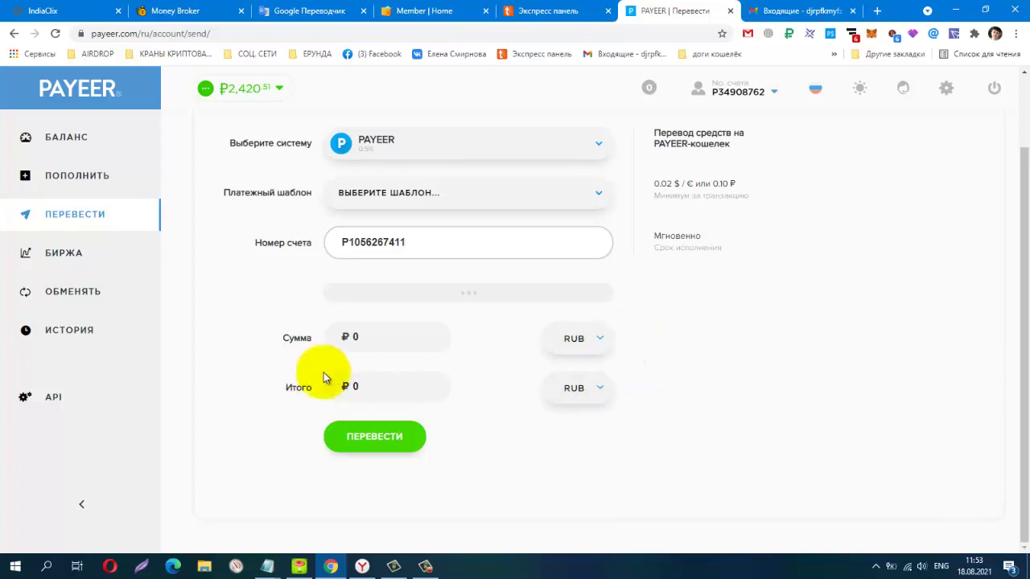
pyautogui.click(600, 389)
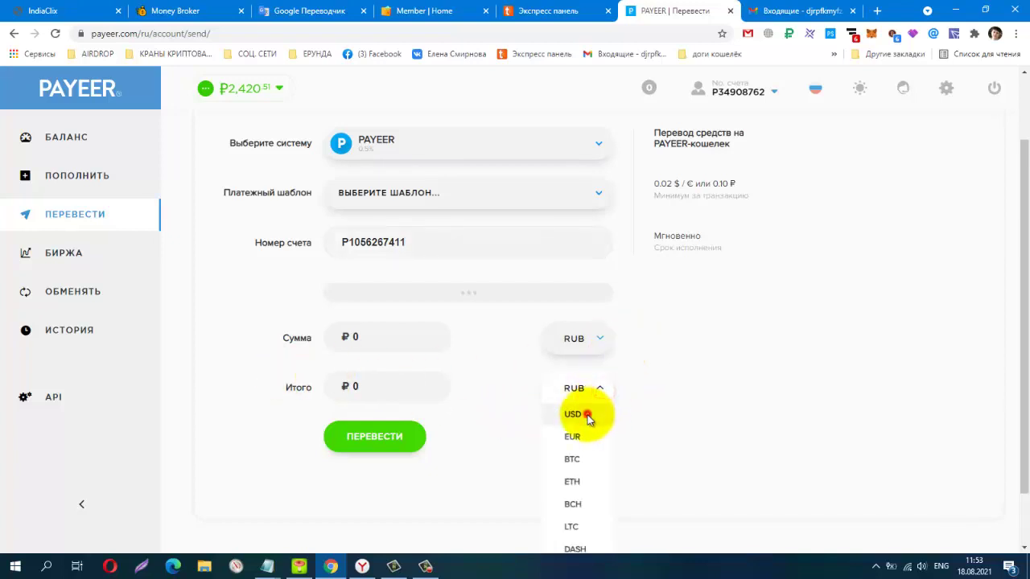
pyautogui.click(587, 416)
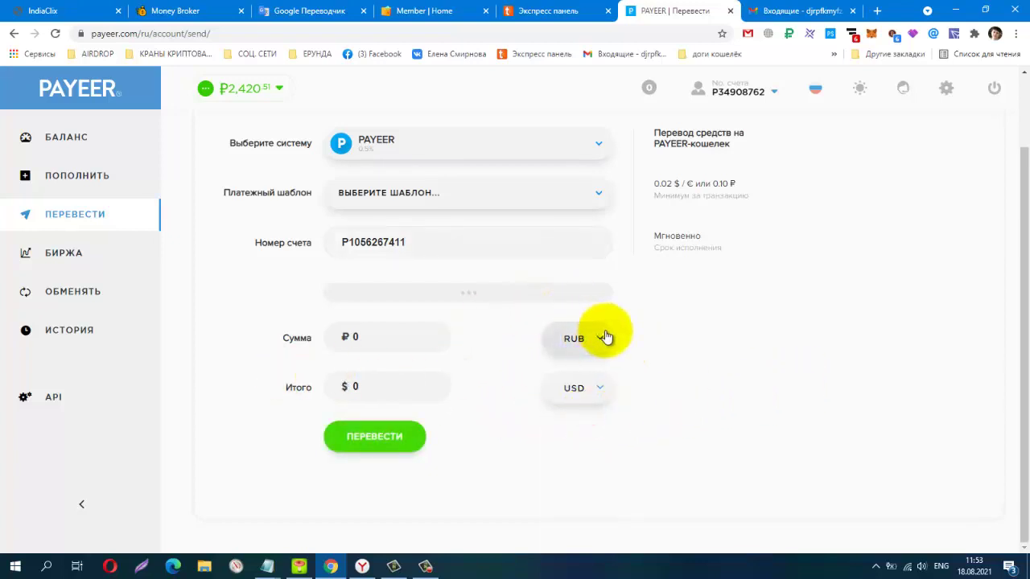
pyautogui.click(386, 389)
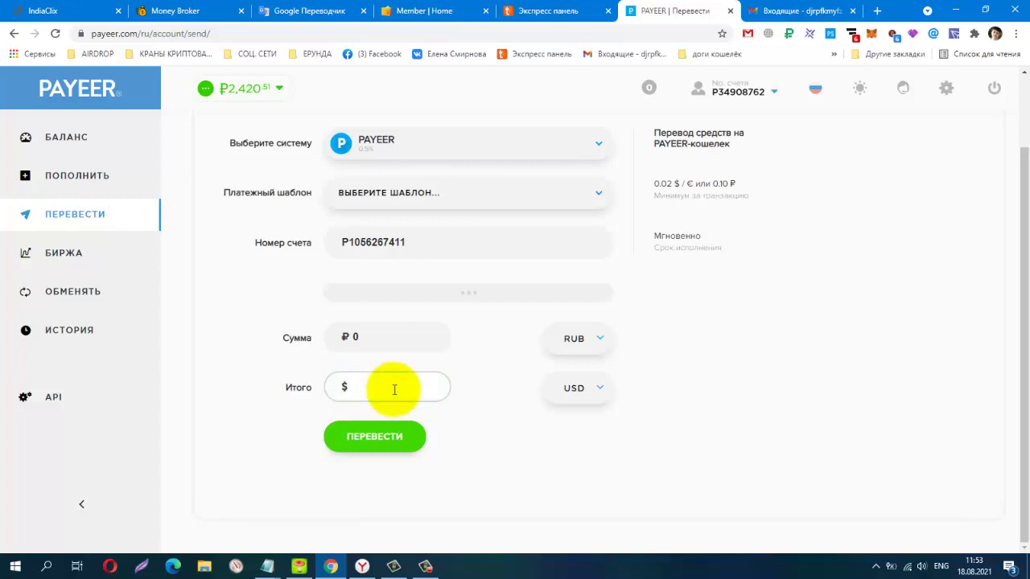
pyautogui.write('1')
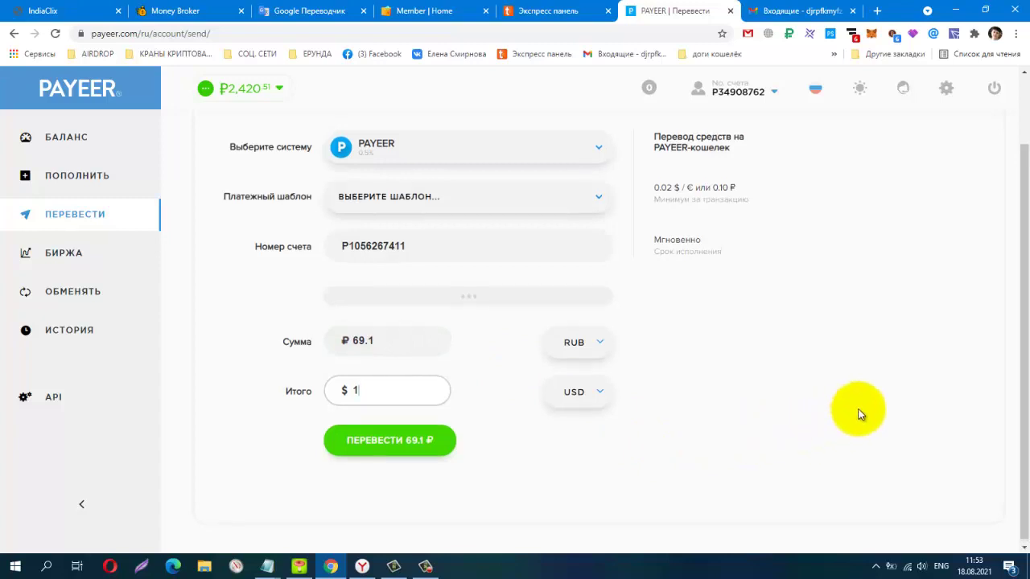
pyautogui.scroll(1, 859, 415)
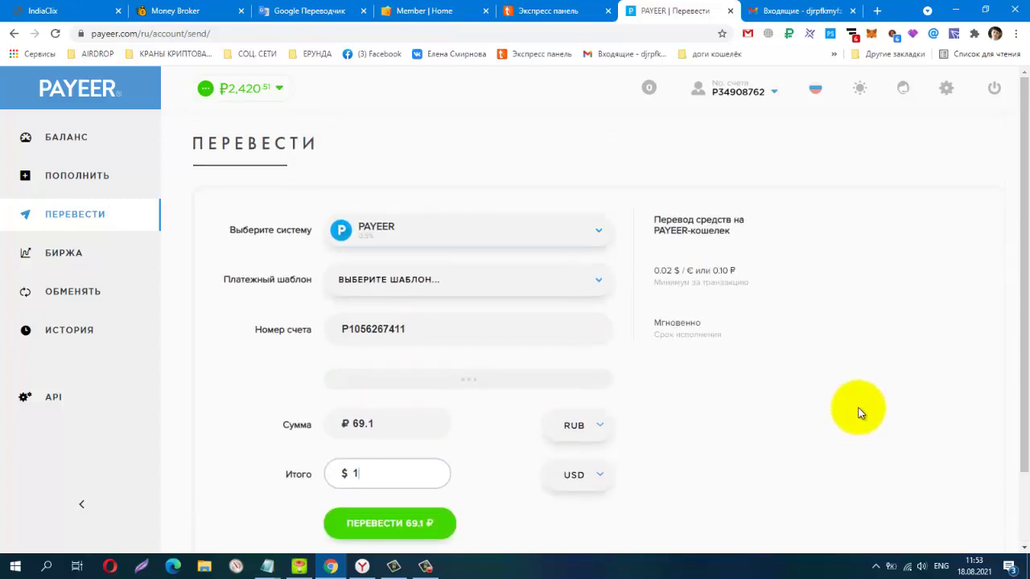
pyautogui.scroll(-1, 857, 413)
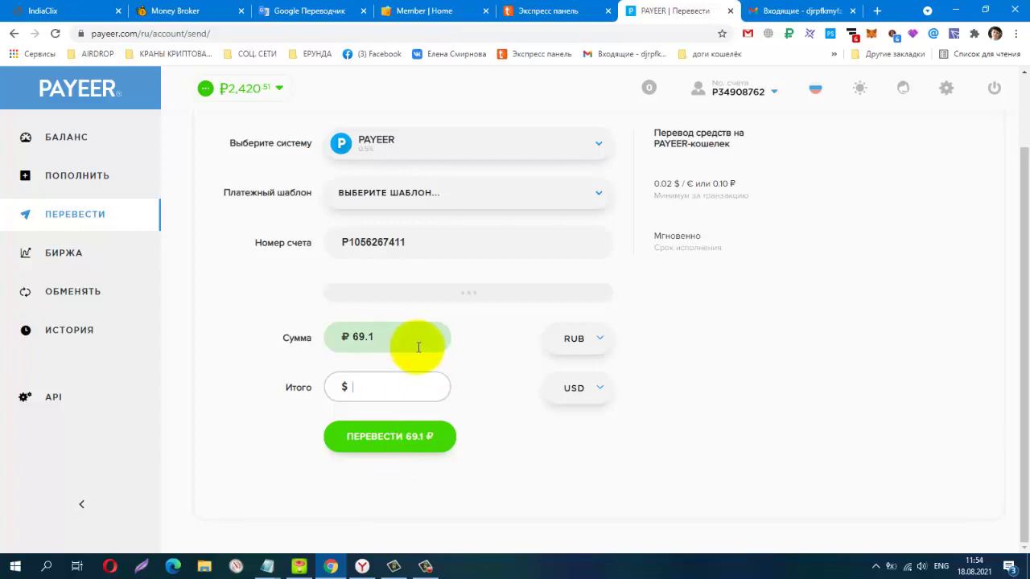
pyautogui.click(366, 338)
pyautogui.click(860, 416)
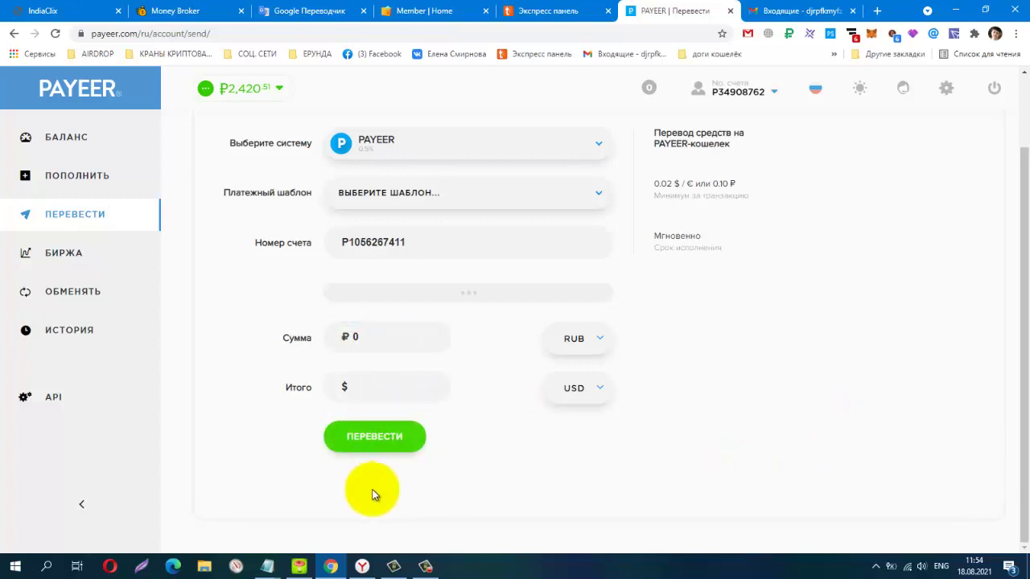
pyautogui.scroll(1, 941, 391)
pyautogui.scroll(-2, 764, 462)
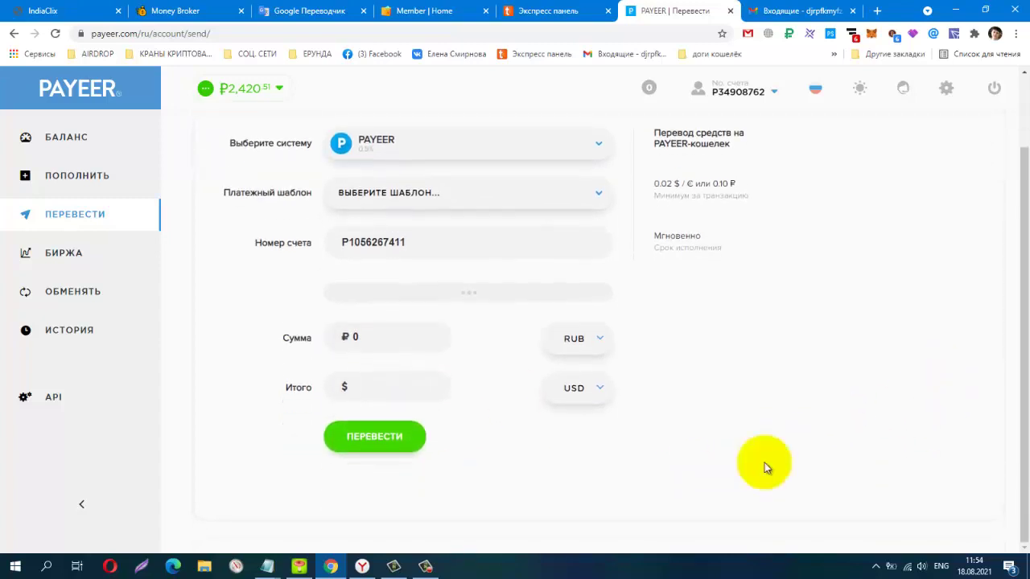
pyautogui.click(392, 385)
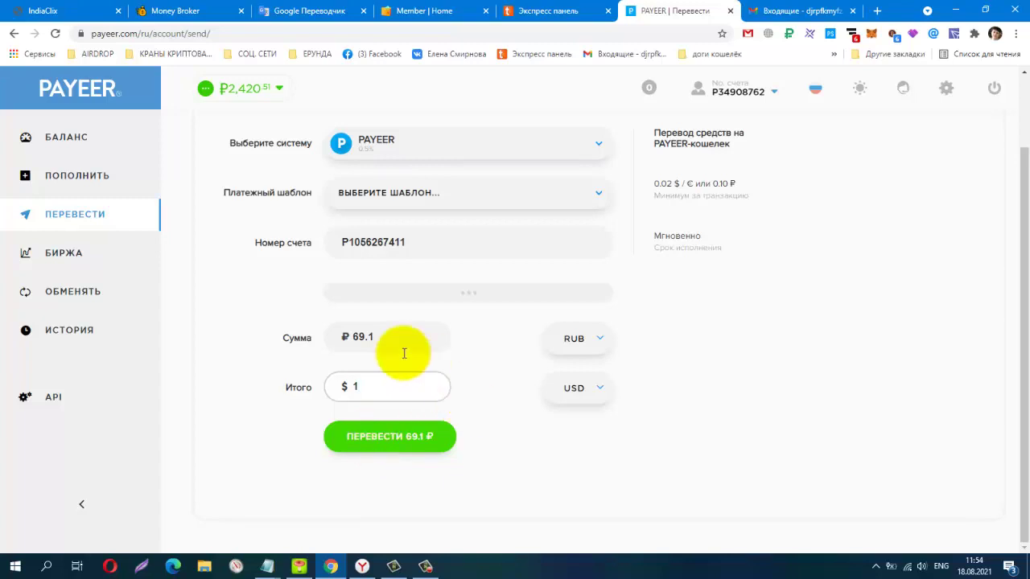
# Set the Сумма currency to USD, enter 1, and submit the 1 $ transfer
pyautogui.click(605, 340)
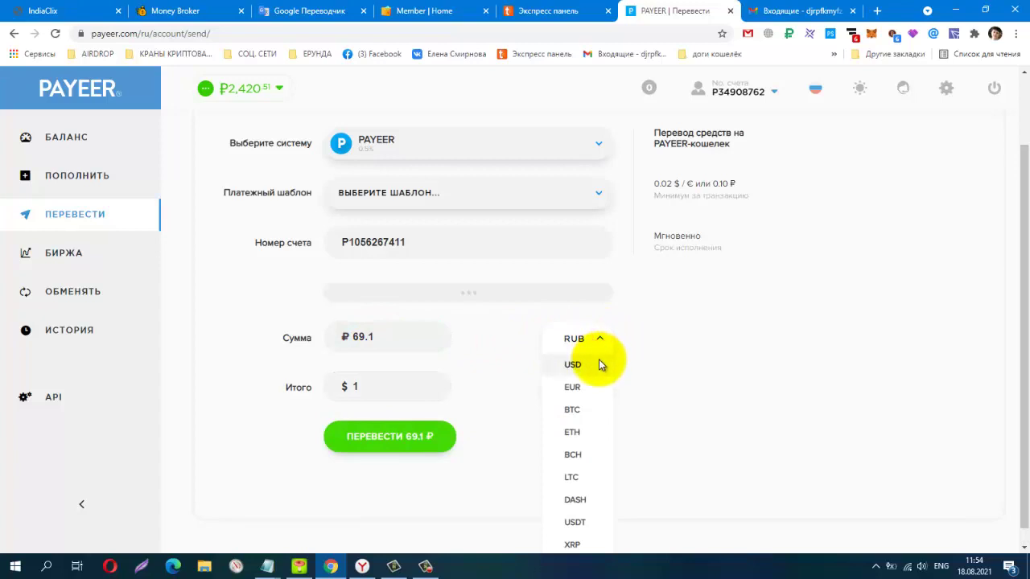
pyautogui.click(600, 363)
pyautogui.click(399, 334)
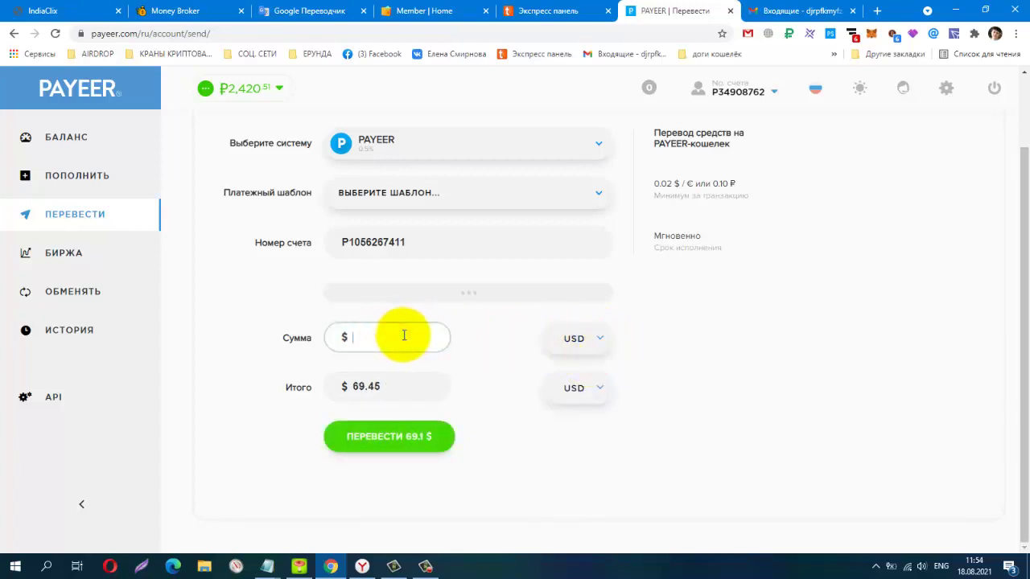
pyautogui.write('1')
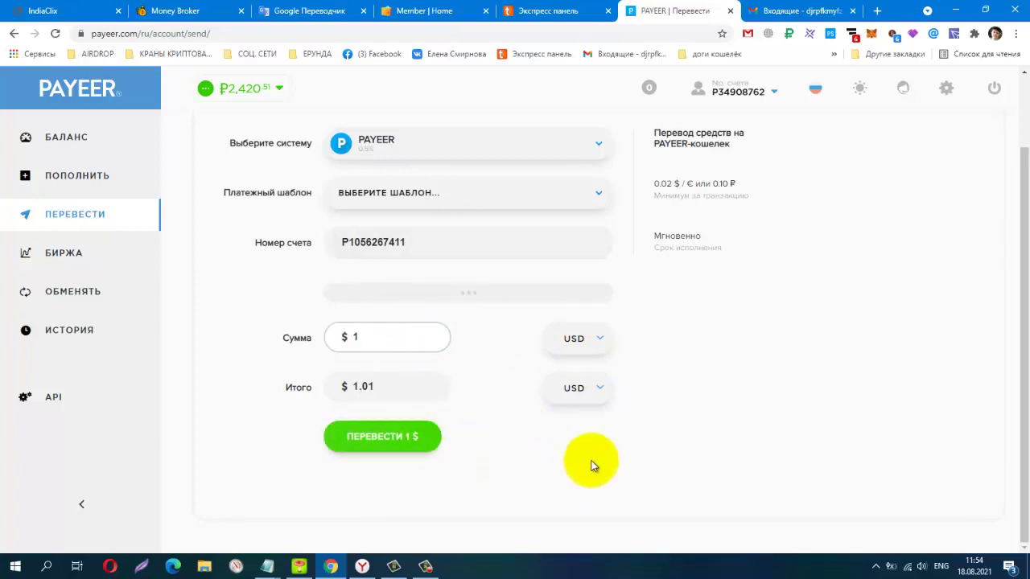
pyautogui.click(375, 439)
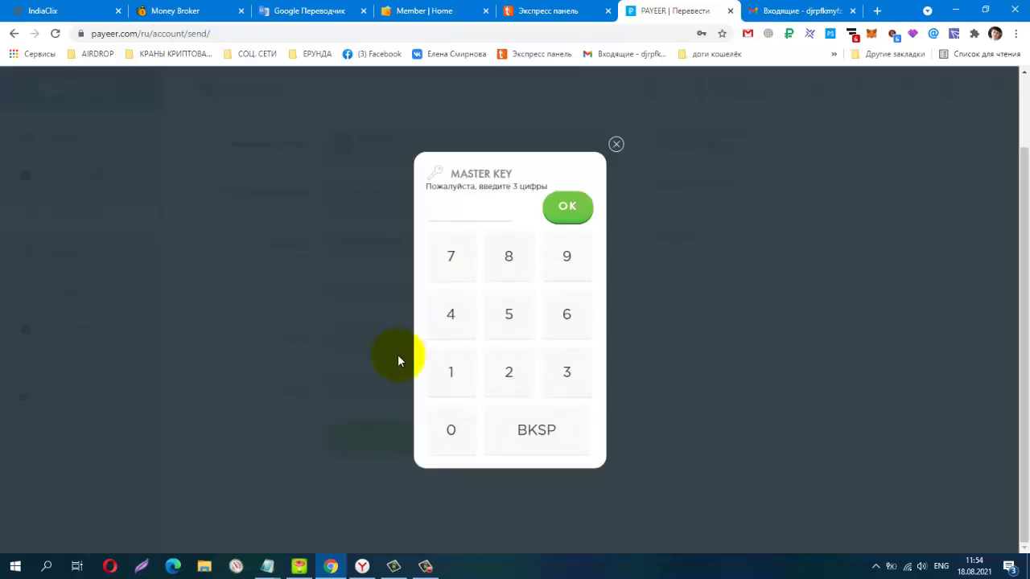
# Enter the 3-digit master key, confirm it, and decline Chrome's password-save prompt
pyautogui.write('123')
pyautogui.click(571, 206)
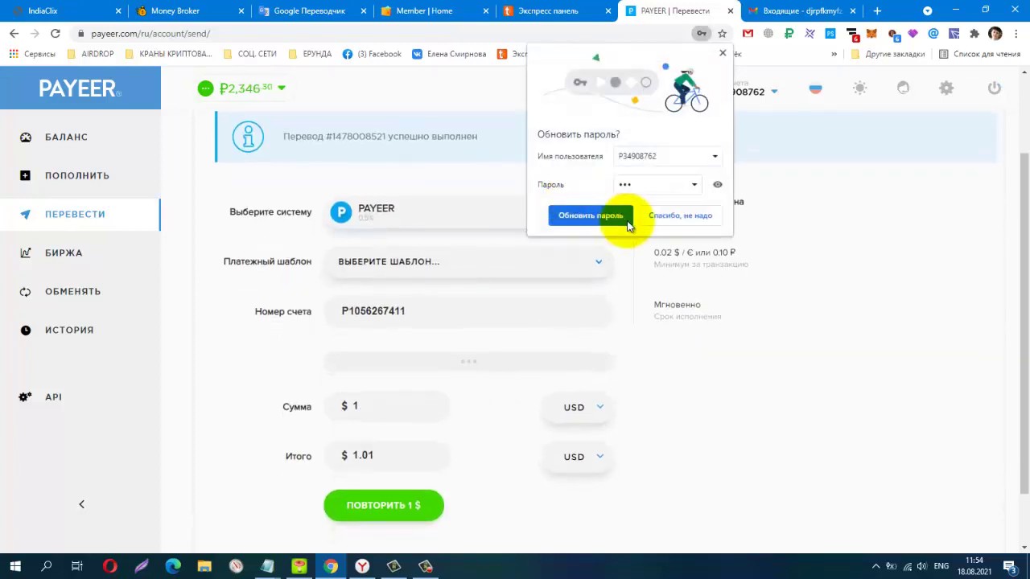
pyautogui.click(664, 218)
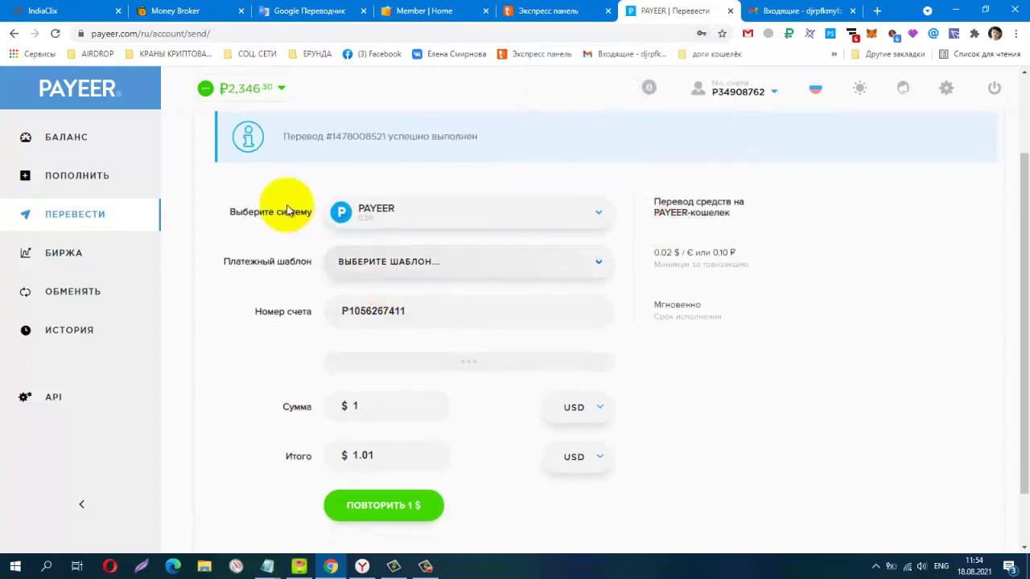
# Open the latest 1.00 $ transfer in Payeer's ИСТОРИЯ and copy its operation ID
pyautogui.click(84, 333)
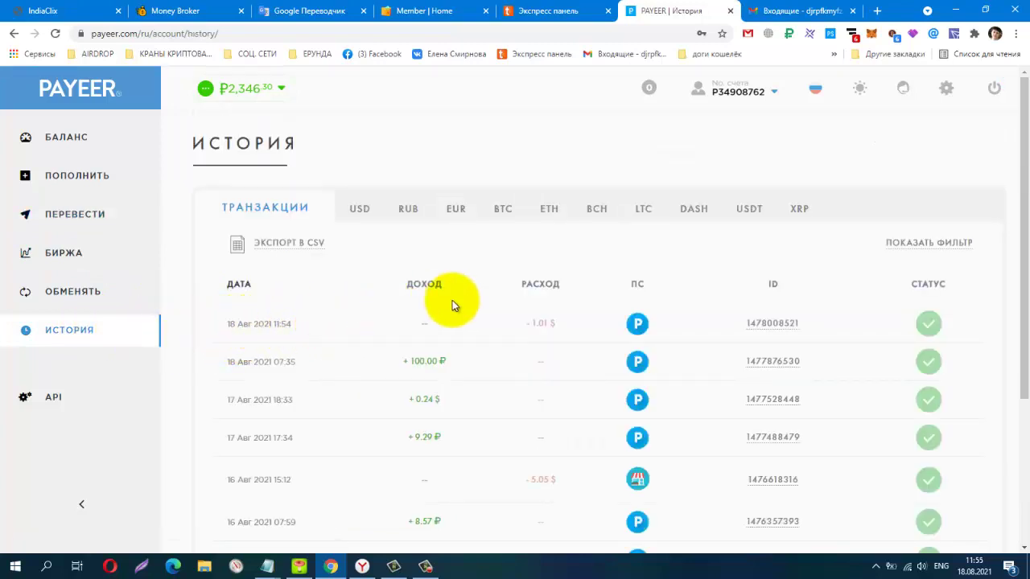
pyautogui.click(777, 322)
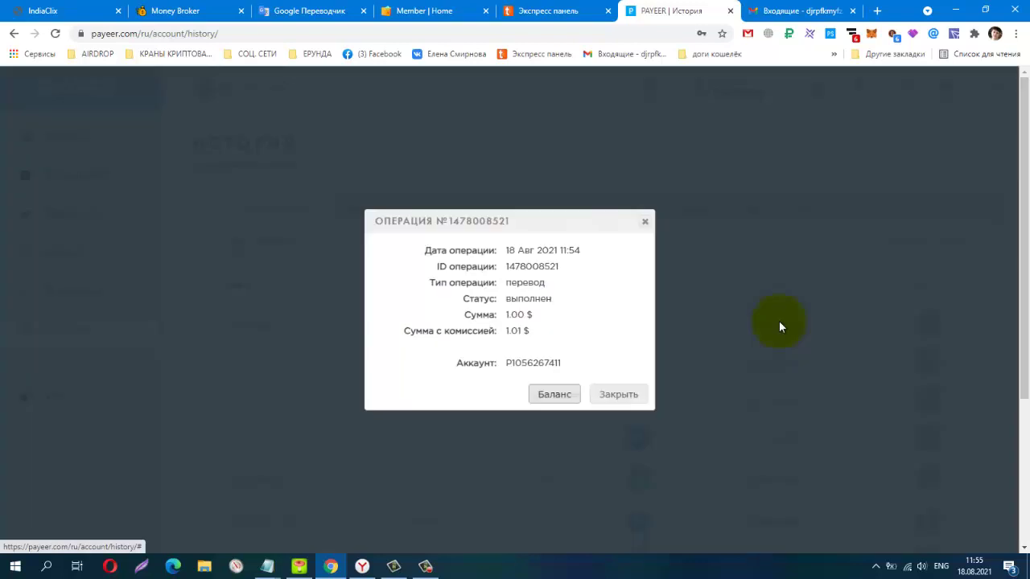
pyautogui.click(507, 267)
pyautogui.moveTo(507, 267); pyautogui.dragTo(559, 271)
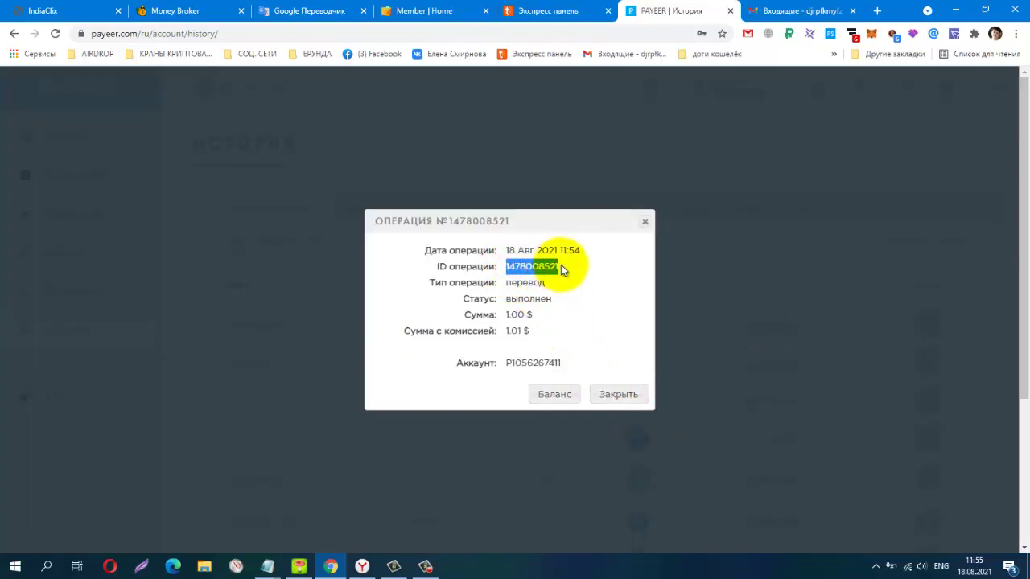
pyautogui.rightClick(532, 270)
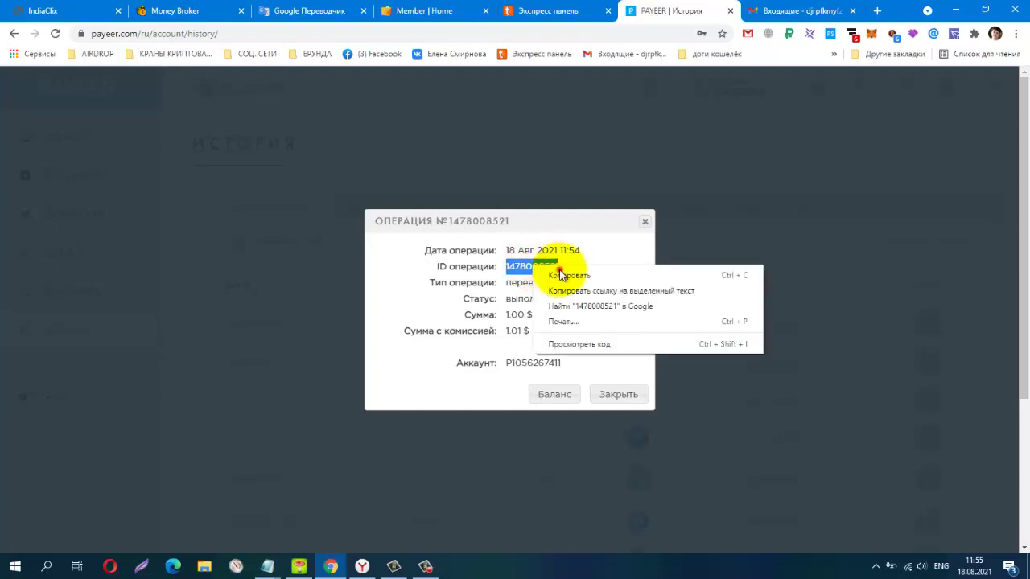
pyautogui.click(559, 271)
pyautogui.rightClick(554, 267)
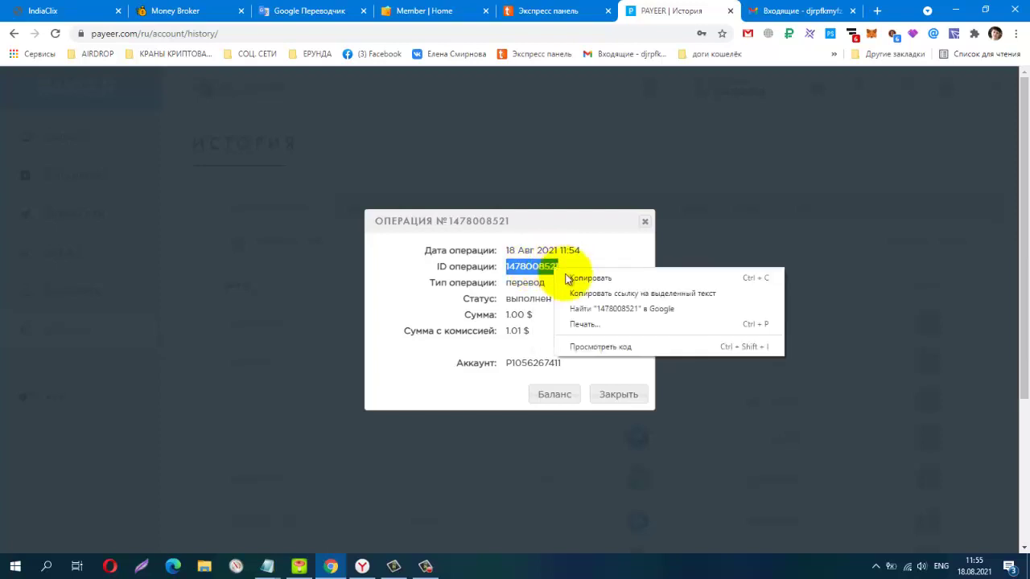
pyautogui.click(592, 279)
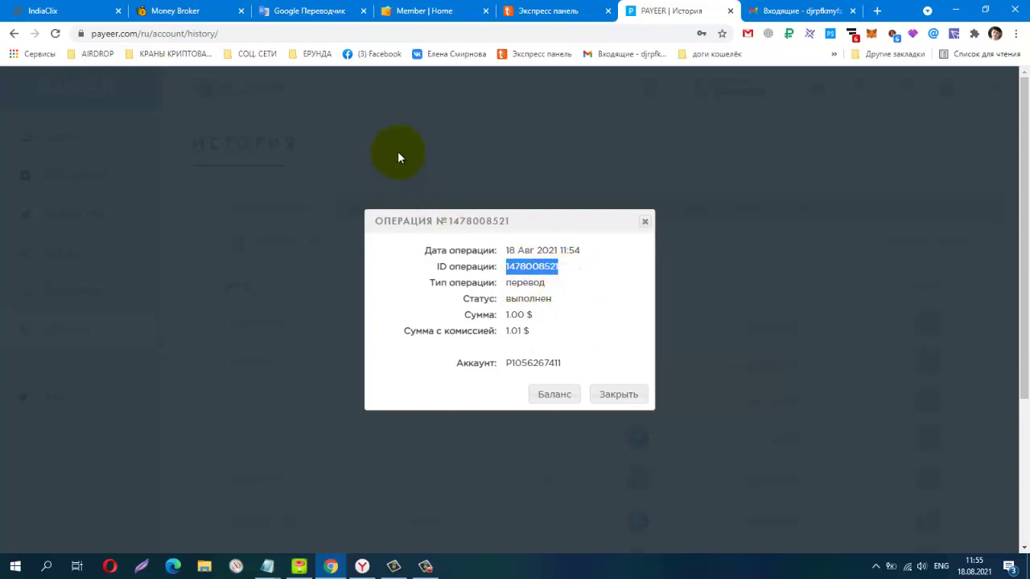
# Paste the Payeer operation ID into Money Broker's Step 4 field and review the cabinet
pyautogui.click(181, 12)
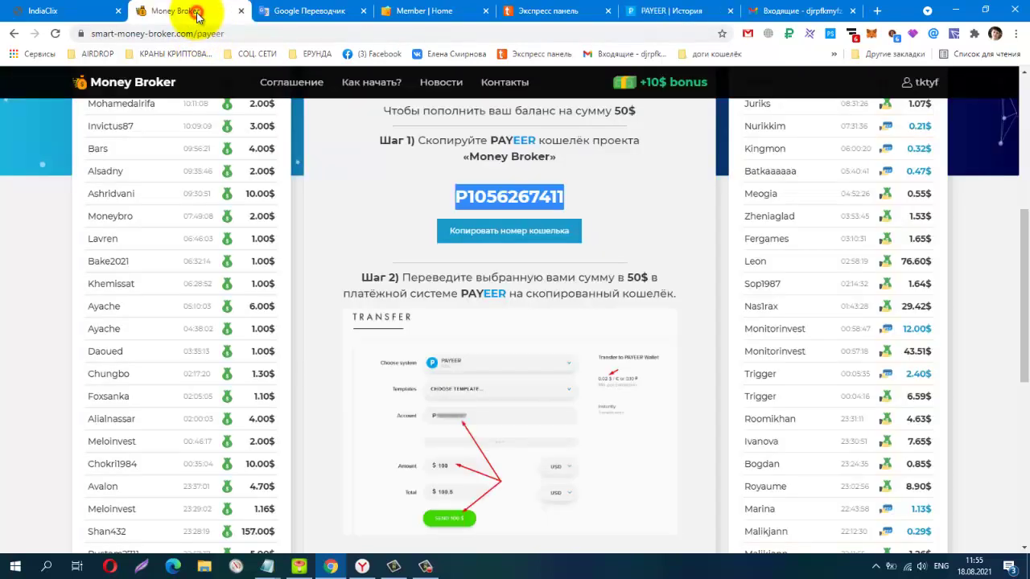
pyautogui.scroll(-6, 496, 282)
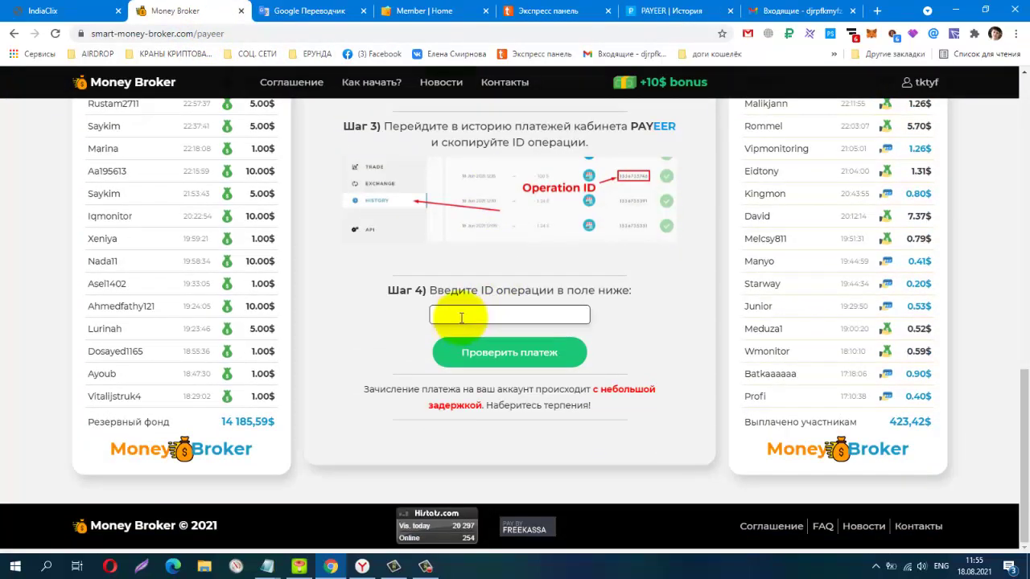
pyautogui.rightClick(462, 322)
pyautogui.click(499, 419)
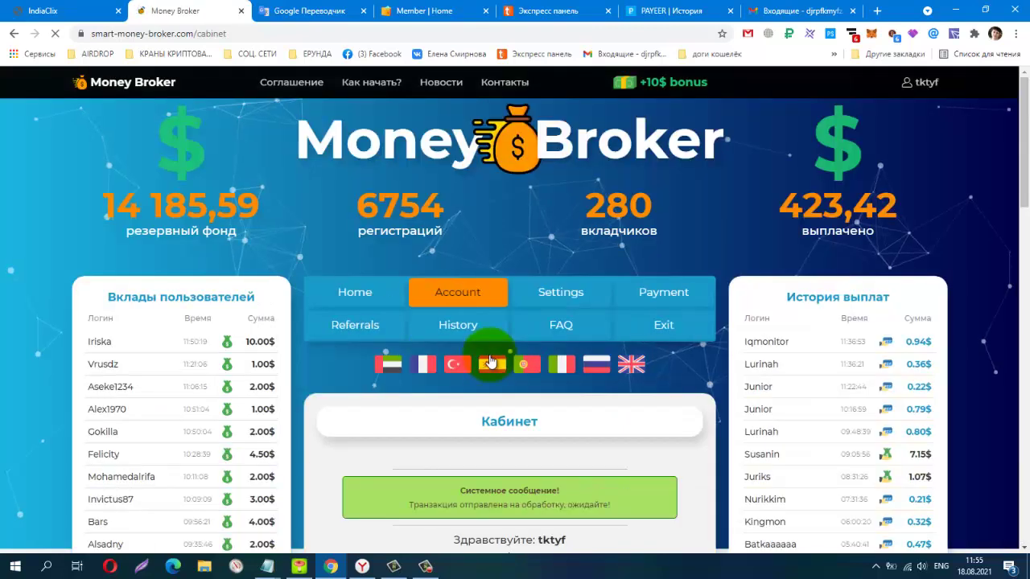
pyautogui.scroll(-3, 491, 362)
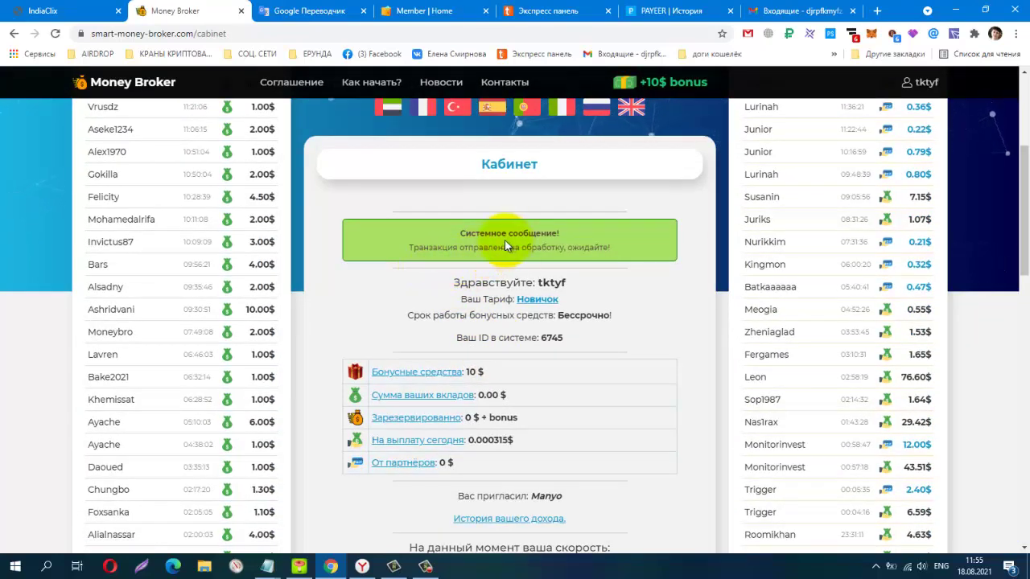
pyautogui.scroll(-2, 582, 274)
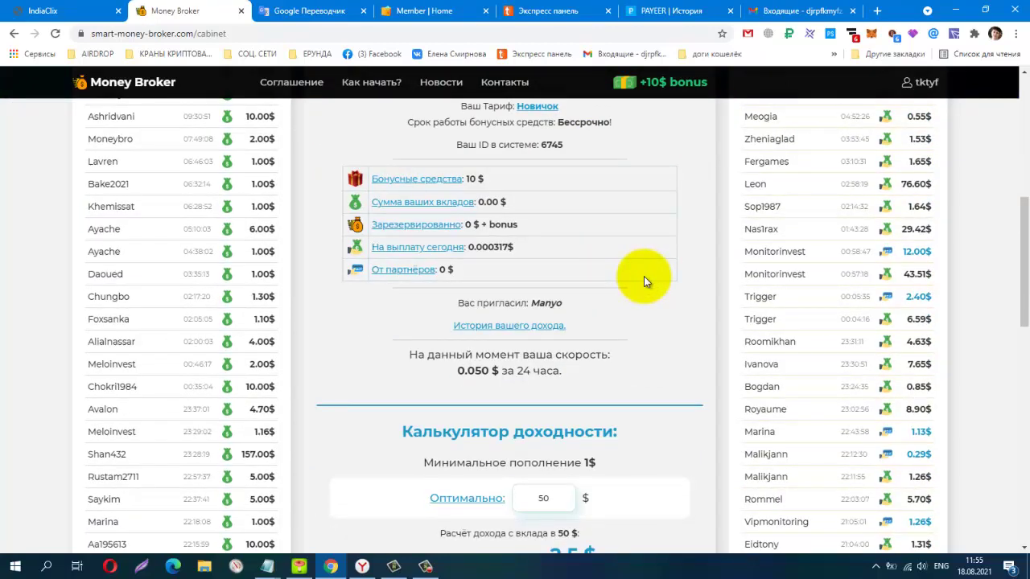
pyautogui.scroll(-5, 644, 276)
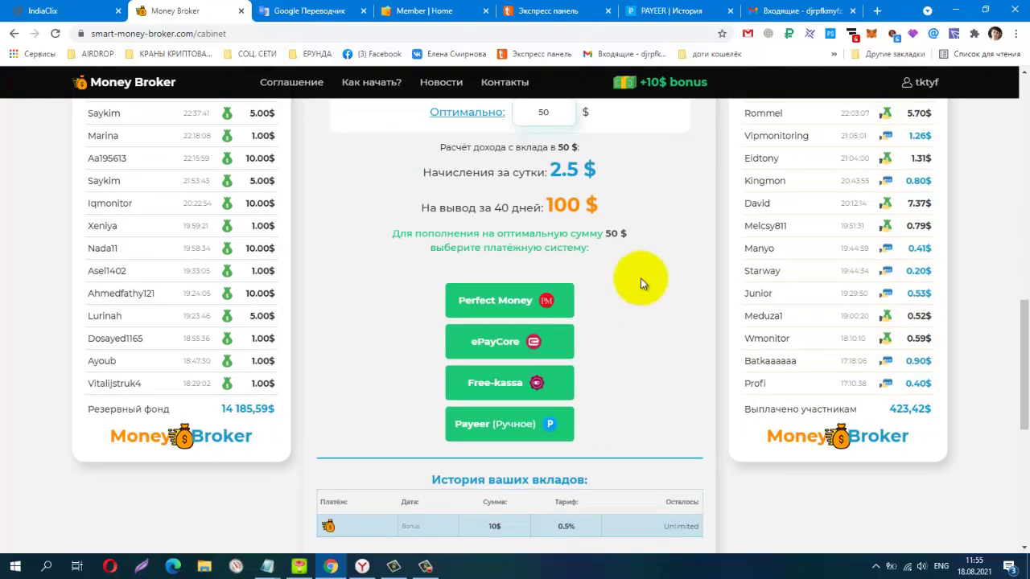
pyautogui.scroll(-3, 640, 278)
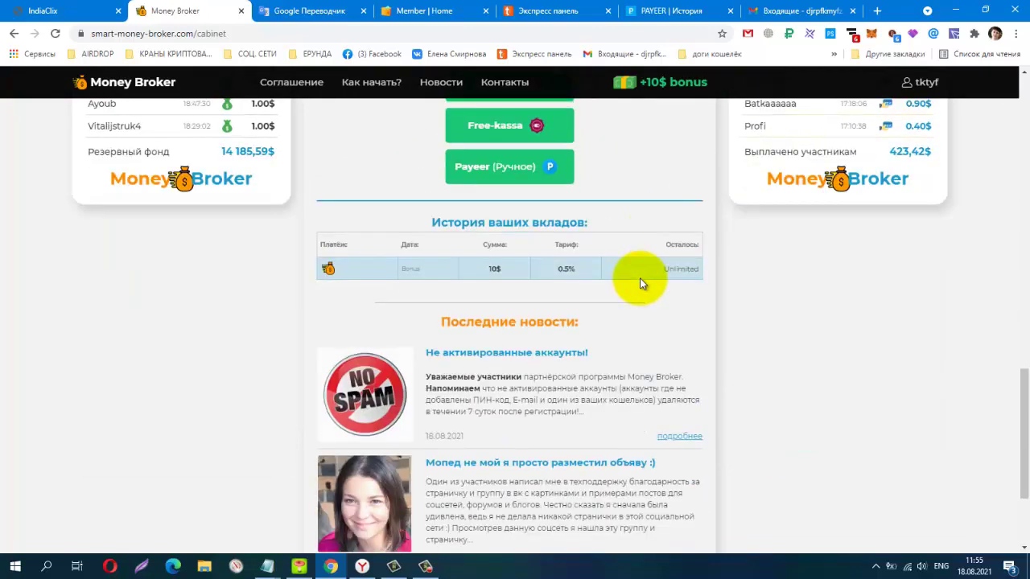
# Check the cabinet lists a 1.00 $ deposit beside the 10 $ bonus, then reload it
pyautogui.click(425, 566)
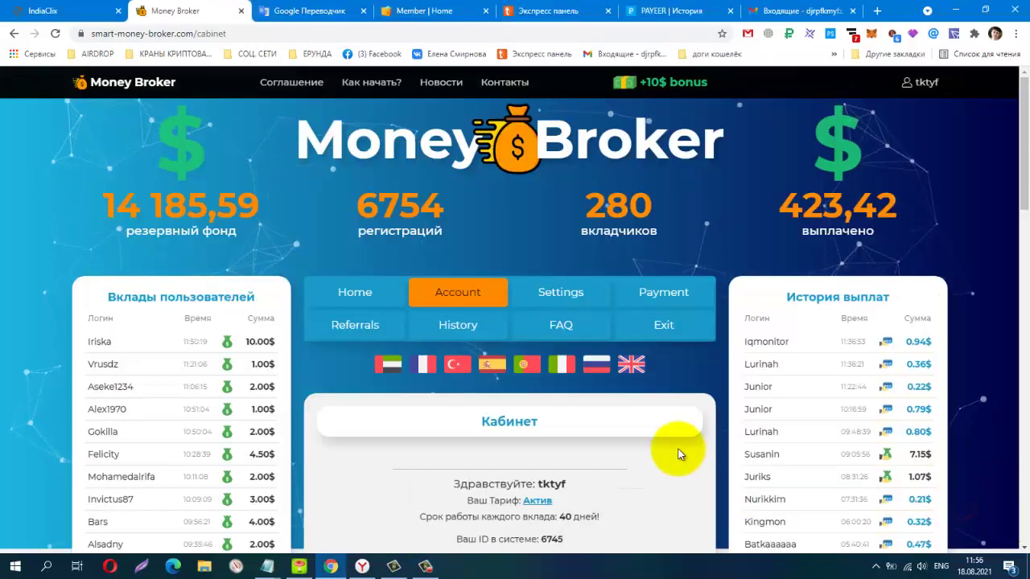
pyautogui.scroll(-2, 669, 409)
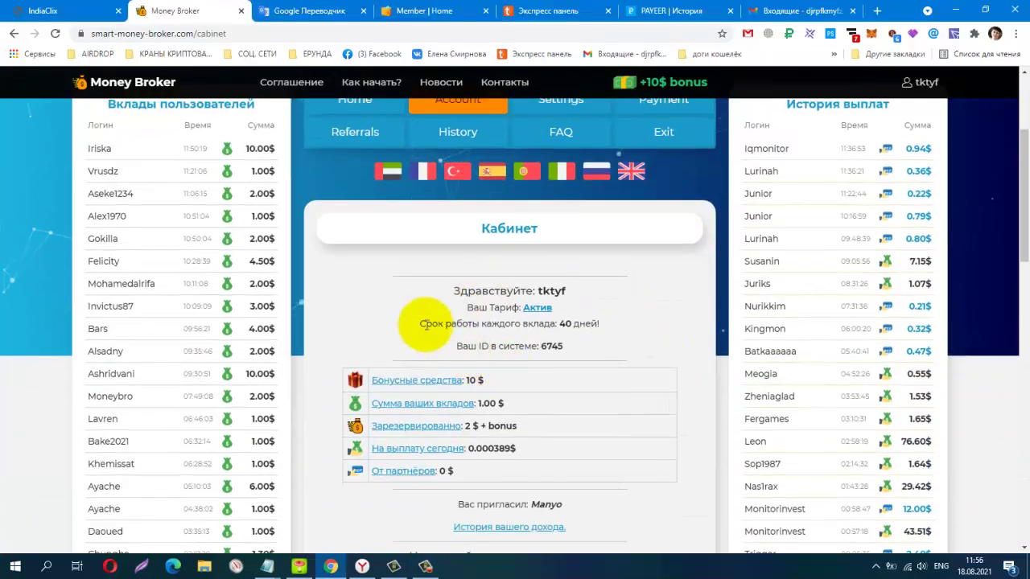
pyautogui.scroll(-2, 563, 265)
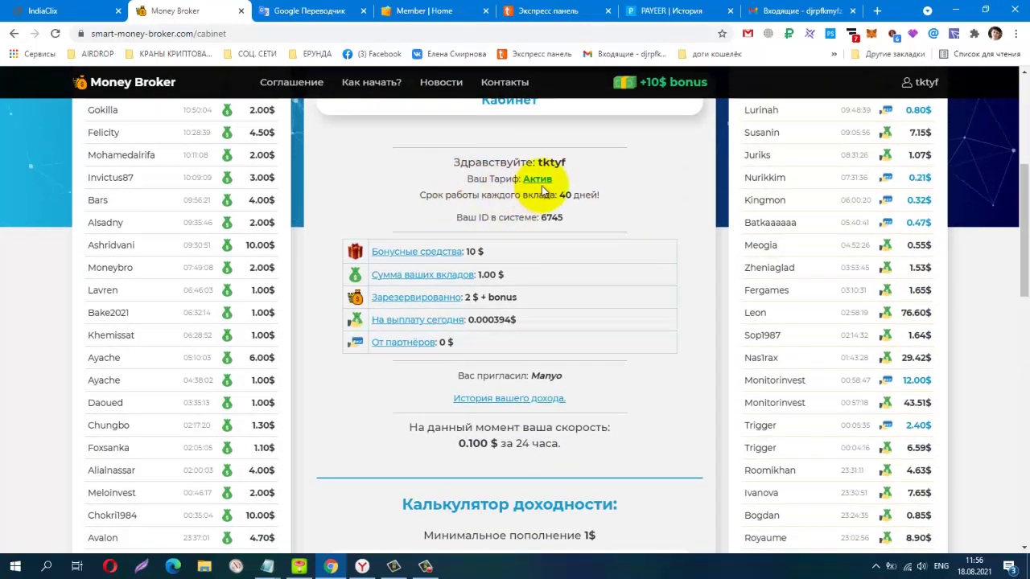
pyautogui.scroll(-2, 574, 265)
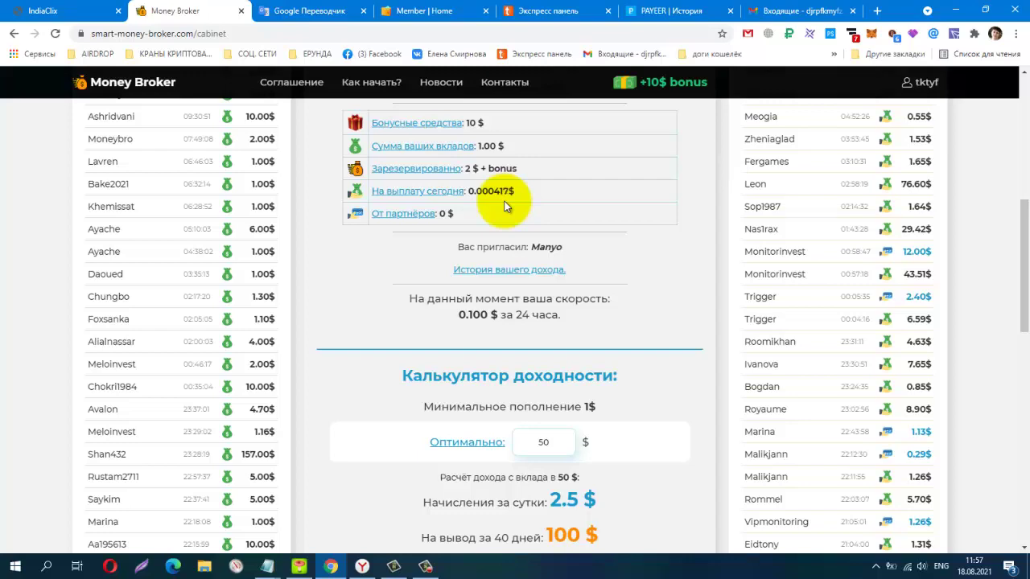
pyautogui.scroll(-10, 506, 205)
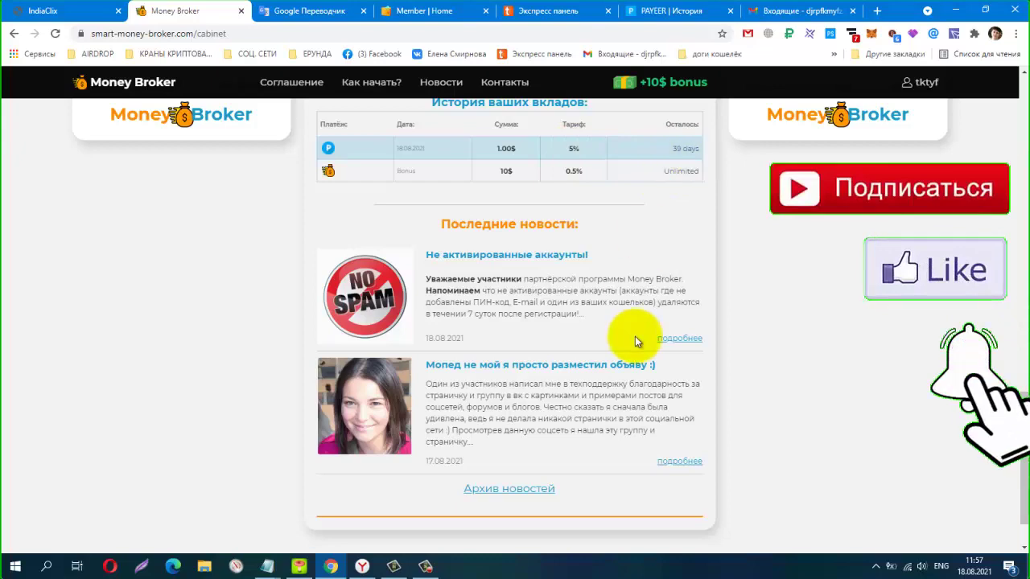
pyautogui.scroll(10, 635, 336)
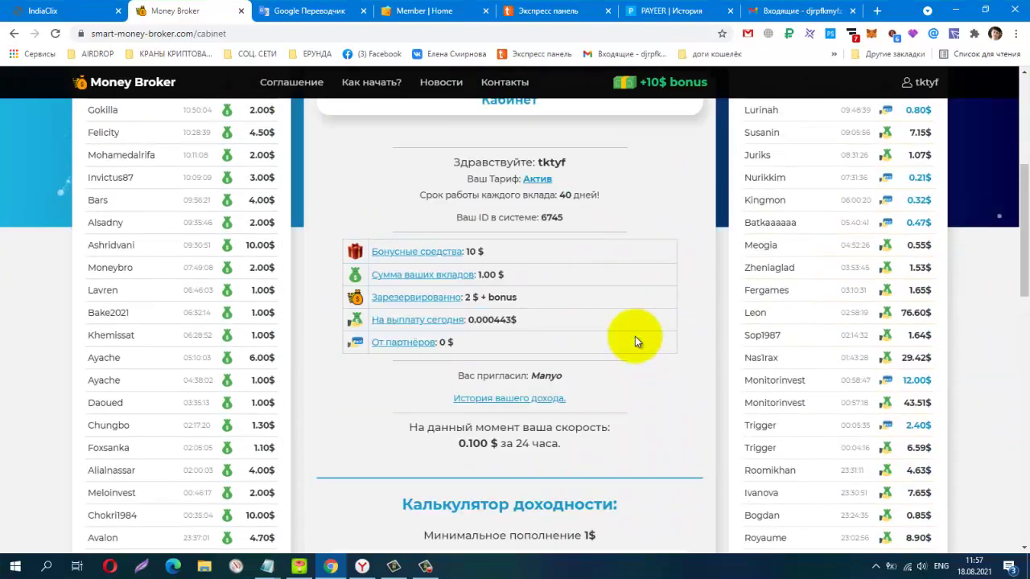
pyautogui.scroll(3, 635, 337)
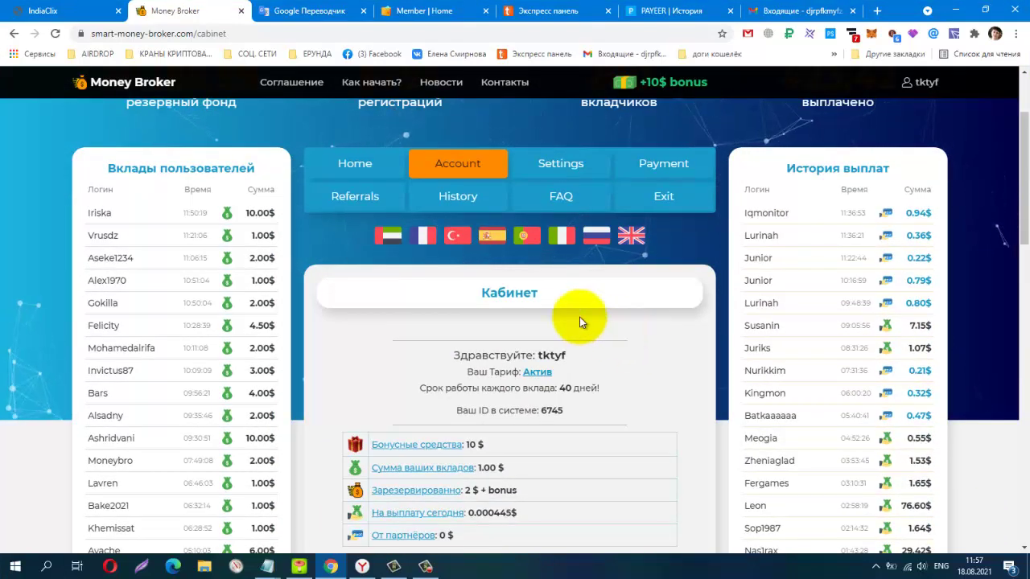
pyautogui.scroll(-1, 578, 316)
pyautogui.scroll(2, 578, 316)
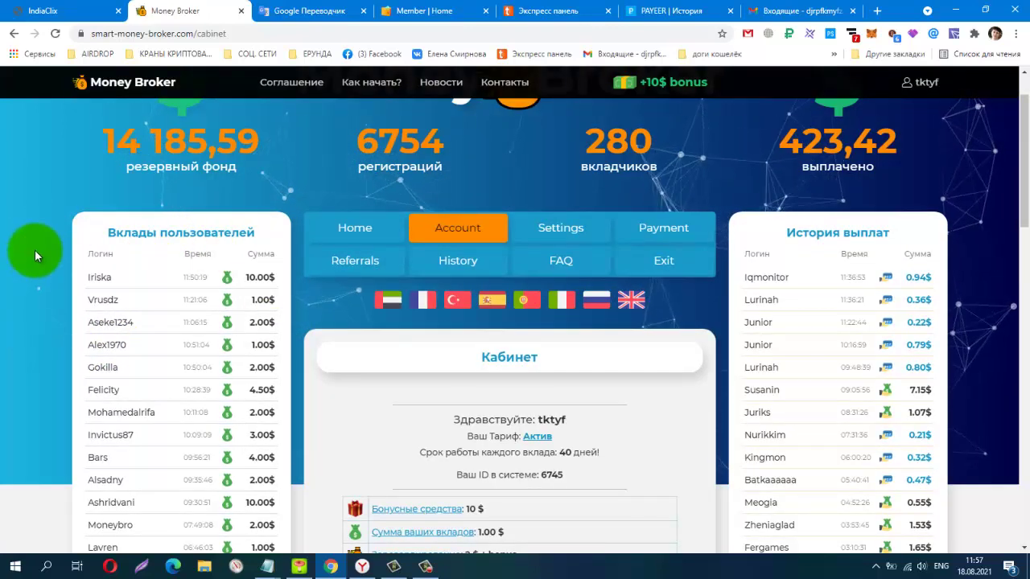
pyautogui.scroll(-2, 37, 247)
pyautogui.scroll(2, 37, 247)
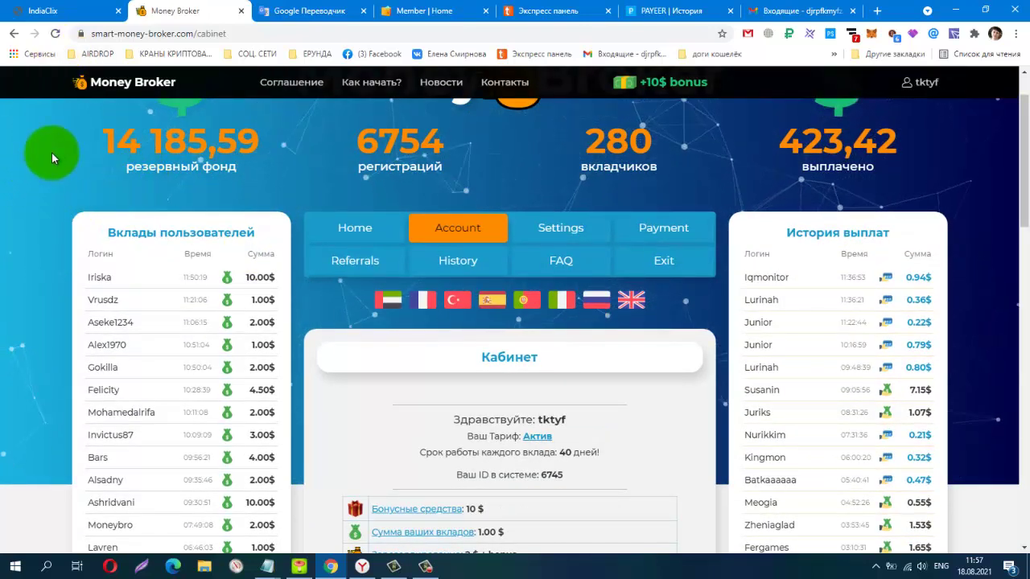
pyautogui.rightClick(52, 152)
pyautogui.click(66, 190)
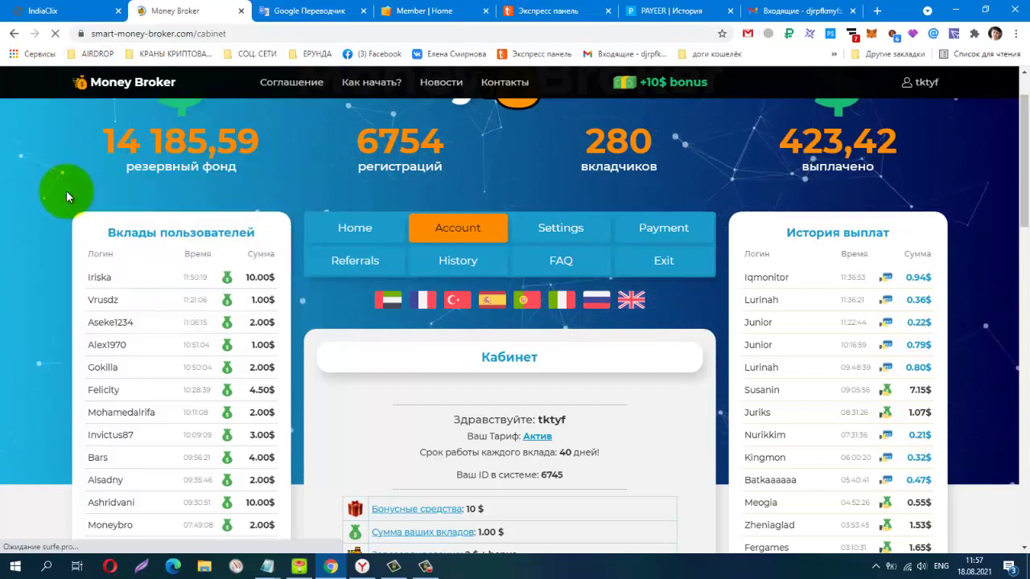